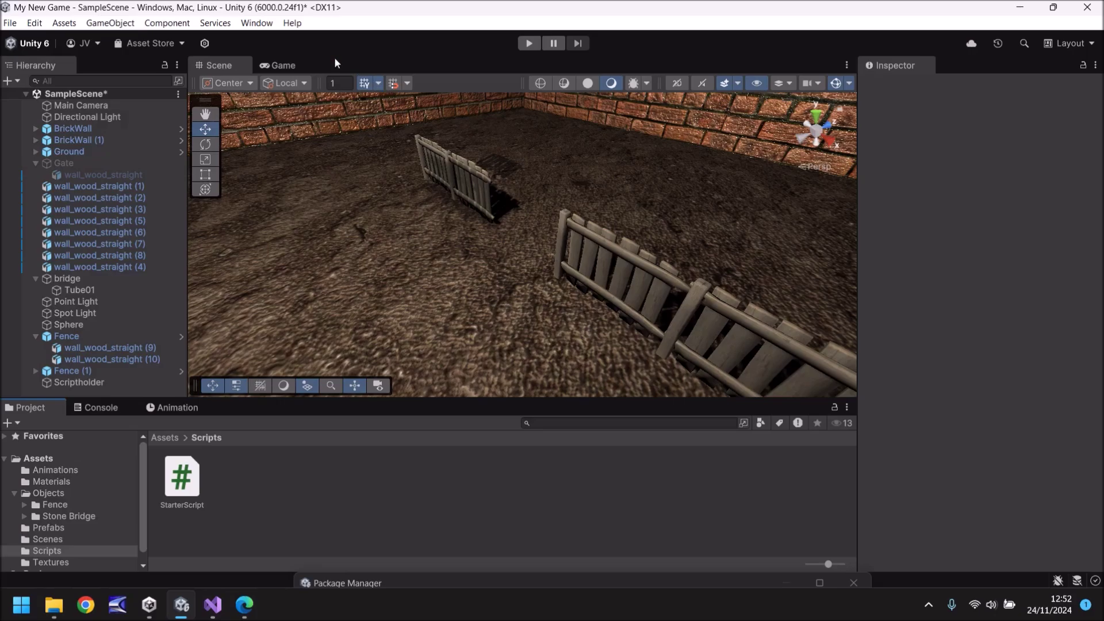
# Open the Asset Store and go to the free Starter Assets - FirstPerson product page.
pyautogui.click(256, 23)
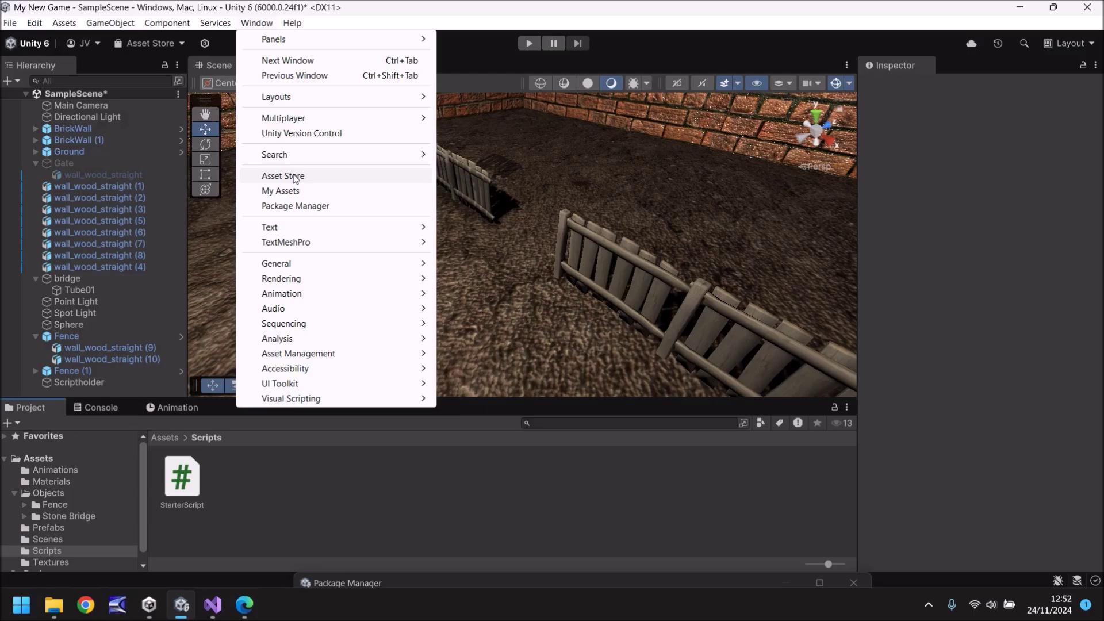
pyautogui.click(287, 502)
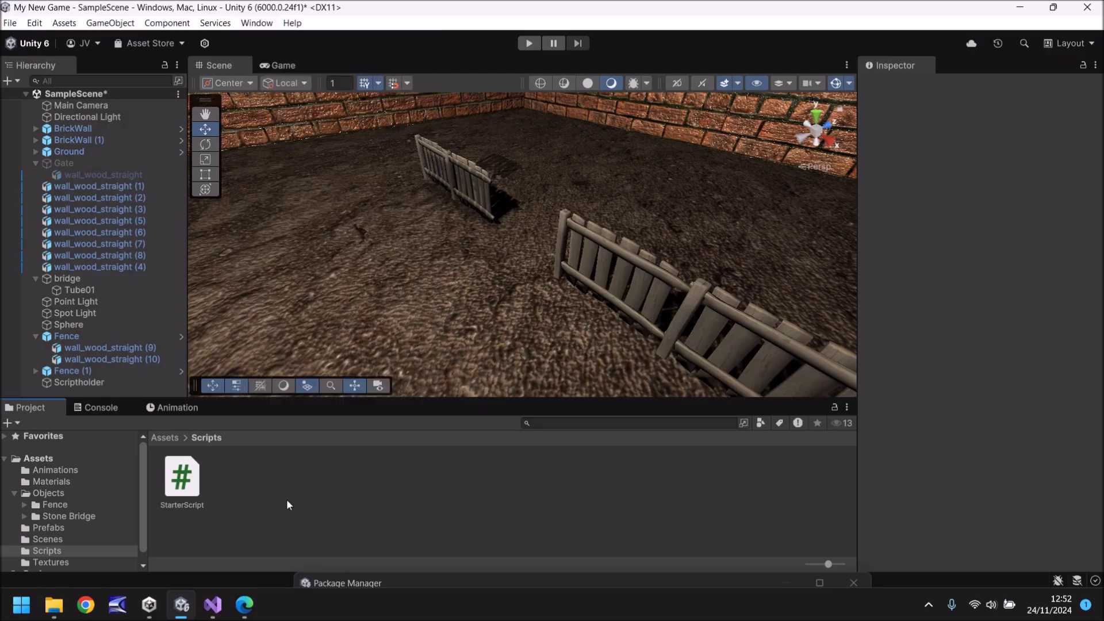
pyautogui.click(244, 605)
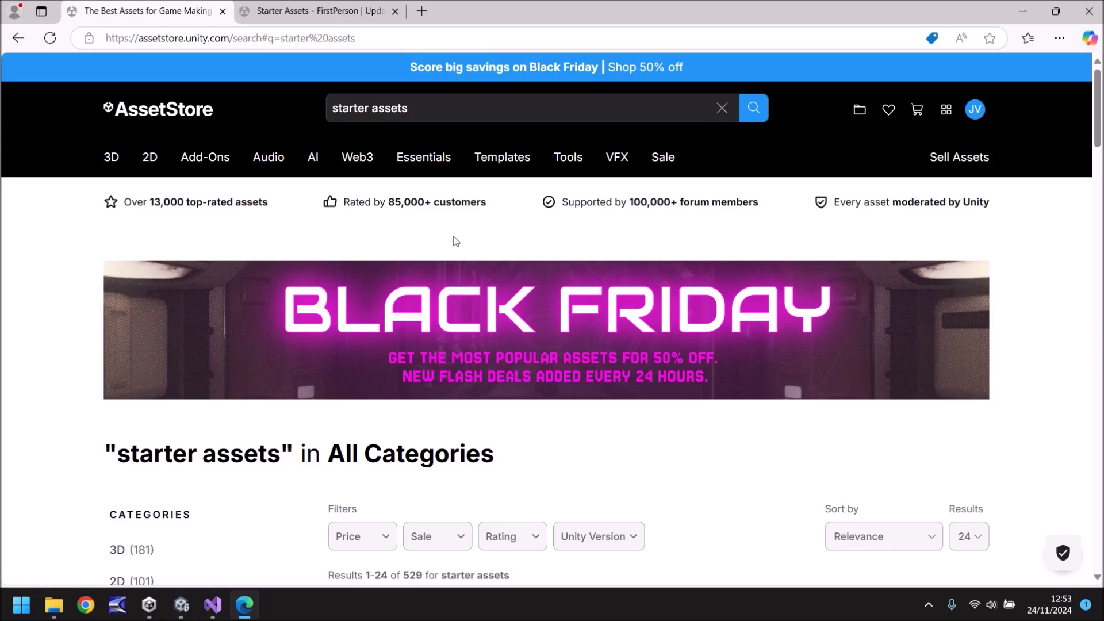
pyautogui.scroll(-3, 455, 242)
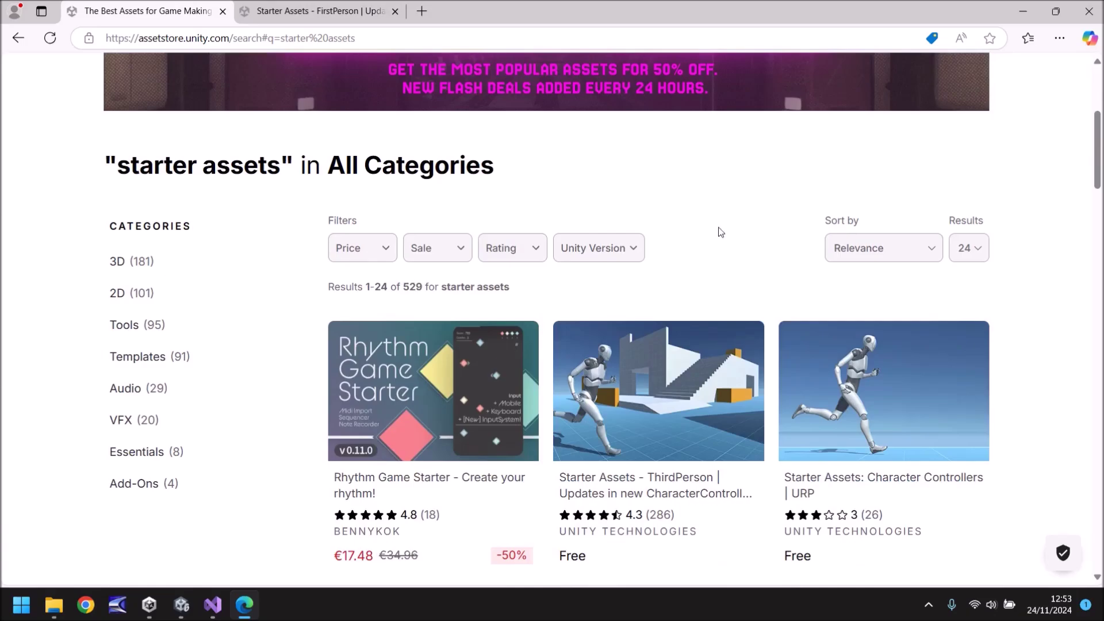
pyautogui.scroll(3, 732, 225)
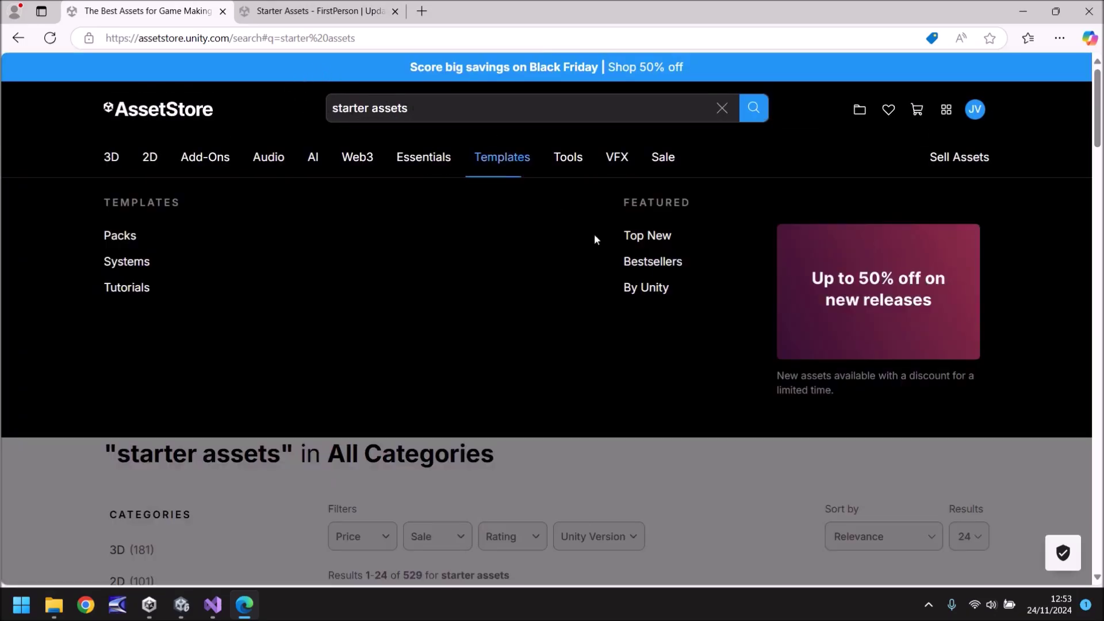
pyautogui.scroll(-5, 595, 234)
pyautogui.scroll(-2, 1040, 210)
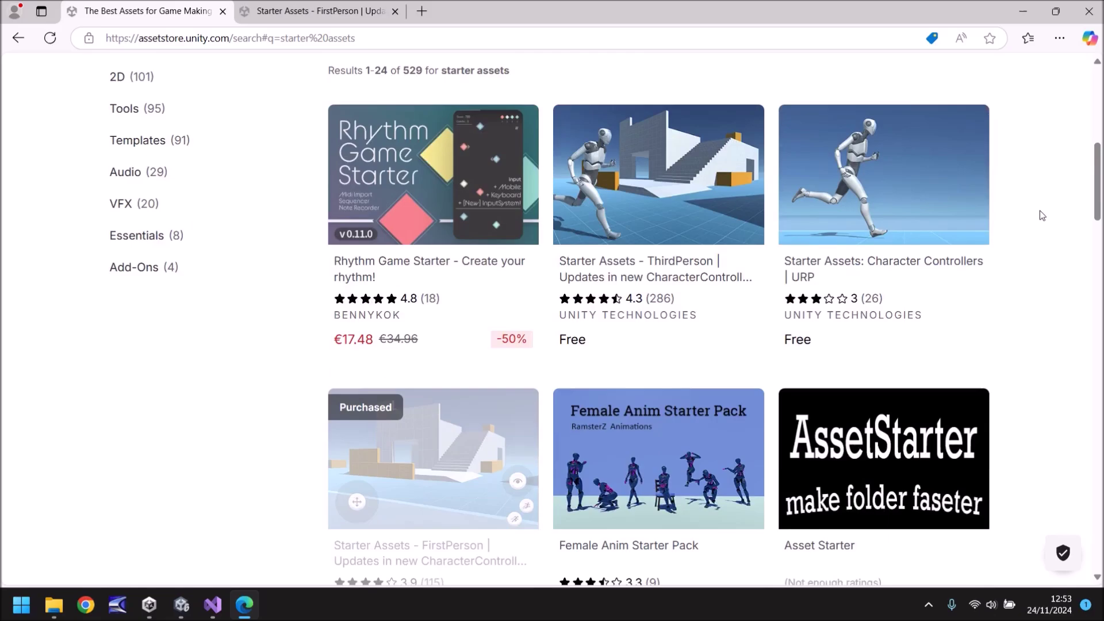
pyautogui.scroll(1, 1040, 211)
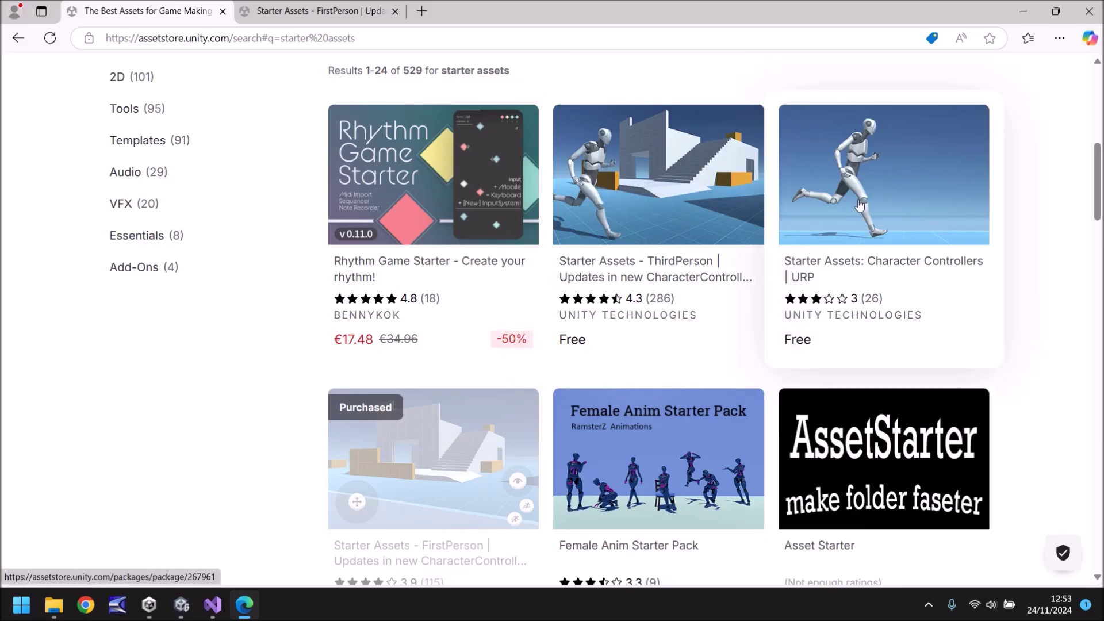
pyautogui.scroll(-1, 666, 227)
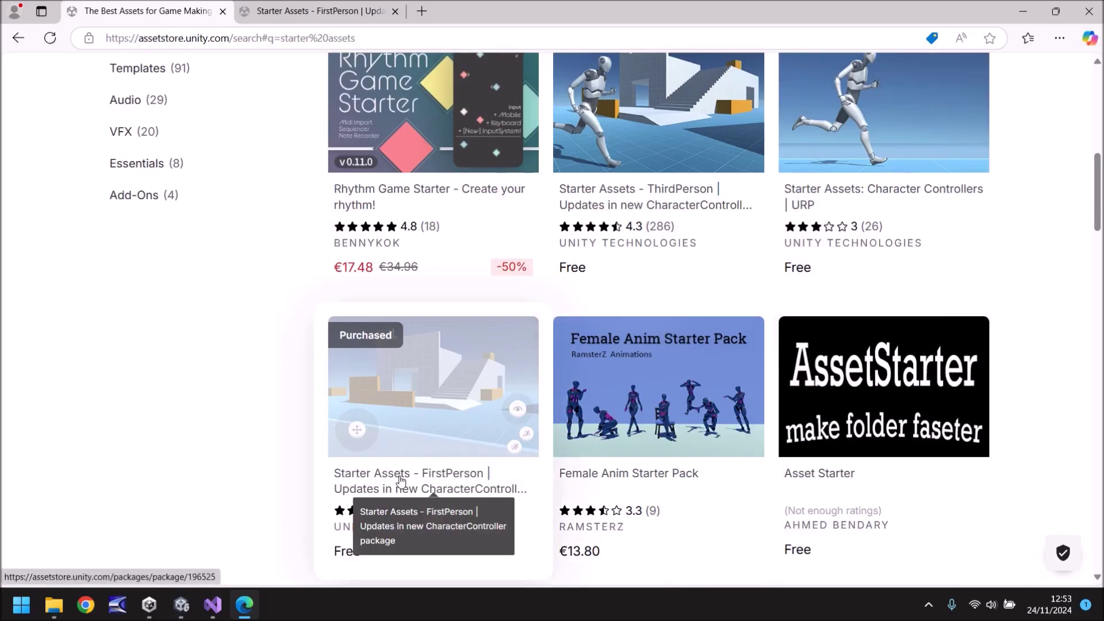
pyautogui.click(308, 12)
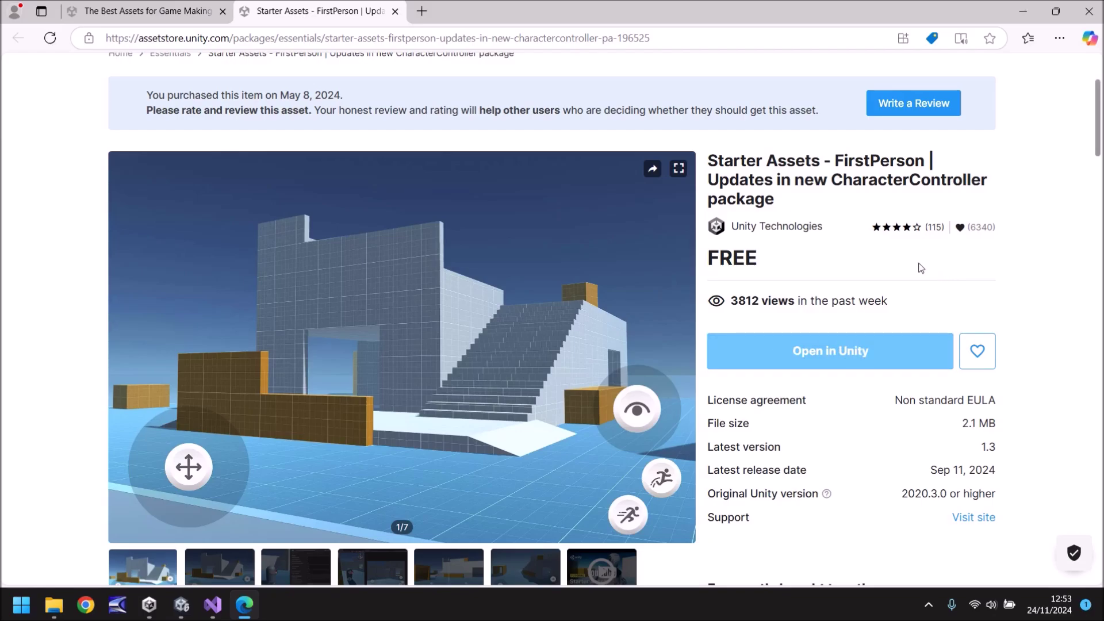
# Import Starter Assets - FirstPerson 1.3 in Package Manager and install its required dependencies.
pyautogui.click(181, 605)
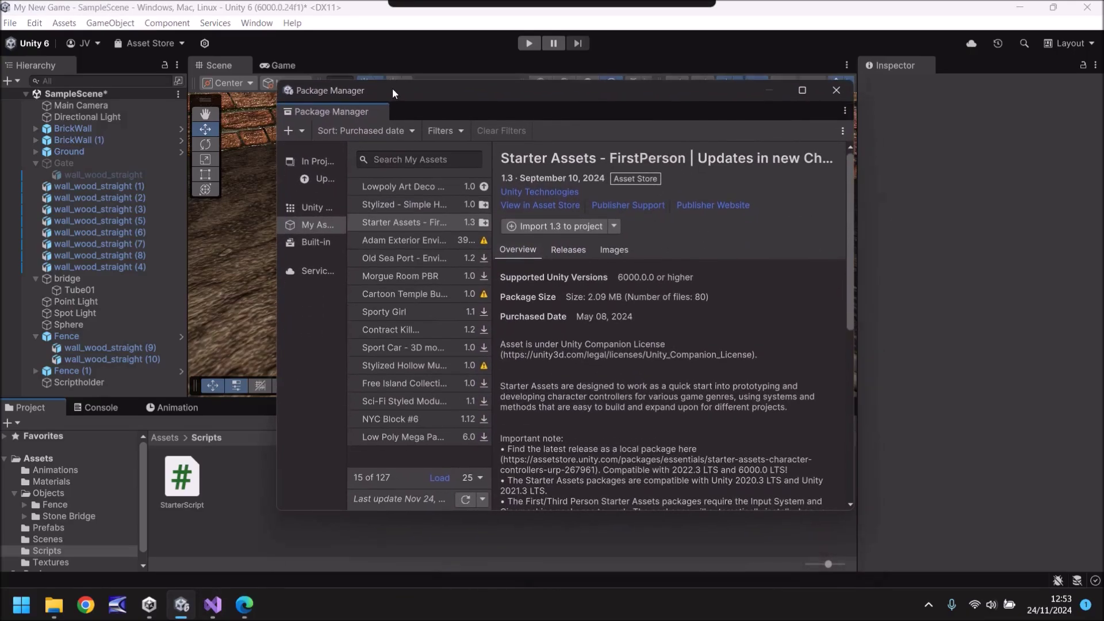
pyautogui.moveTo(417, 251); pyautogui.dragTo(393, 78)
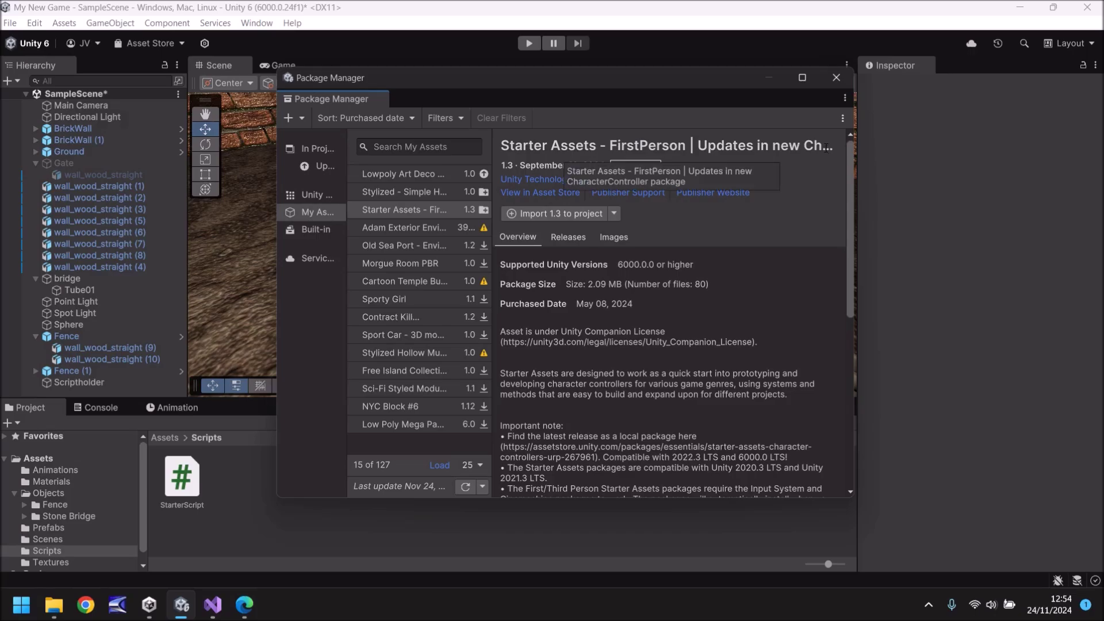
pyautogui.click(553, 212)
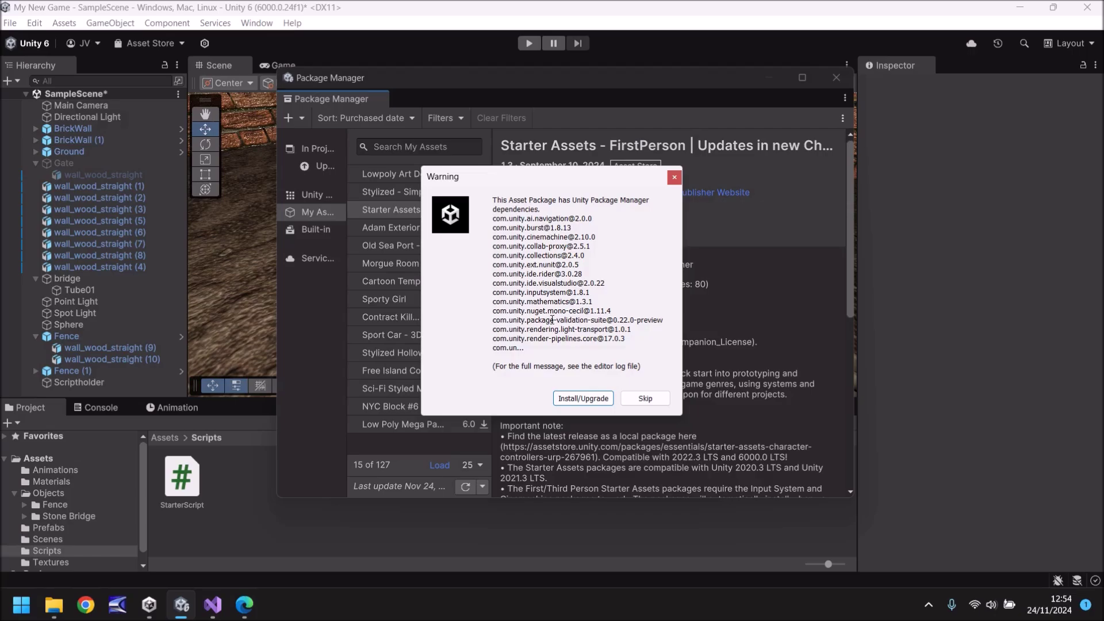
pyautogui.click(585, 399)
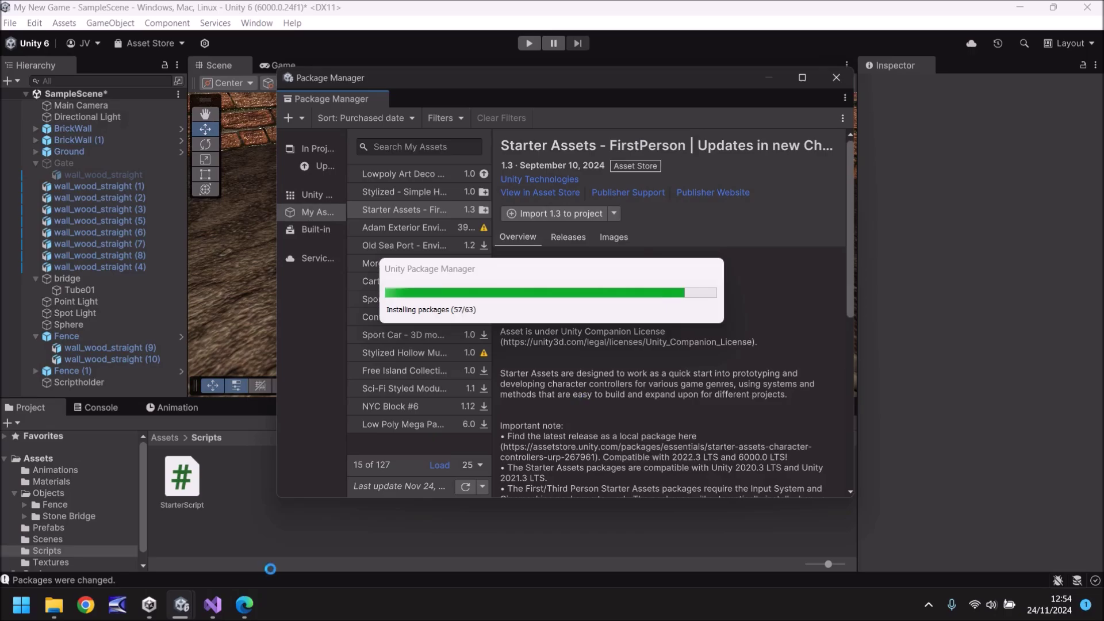
# Return to the 'starter assets' search results in the browser to browse other kits.
pyautogui.click(248, 606)
pyautogui.moveTo(401, 346)
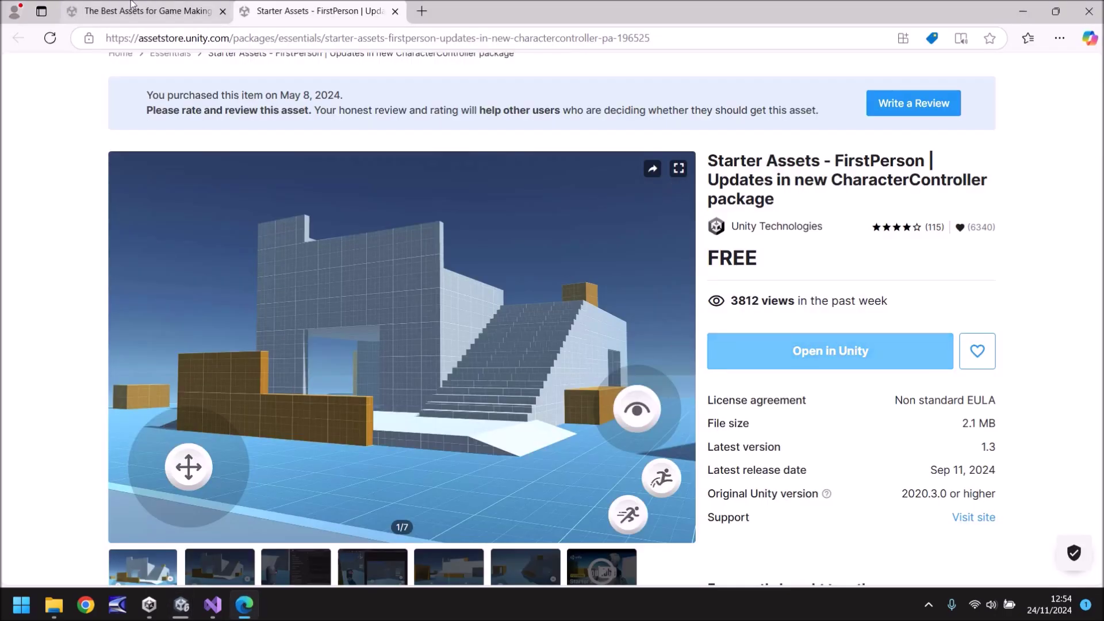
pyautogui.click(132, 9)
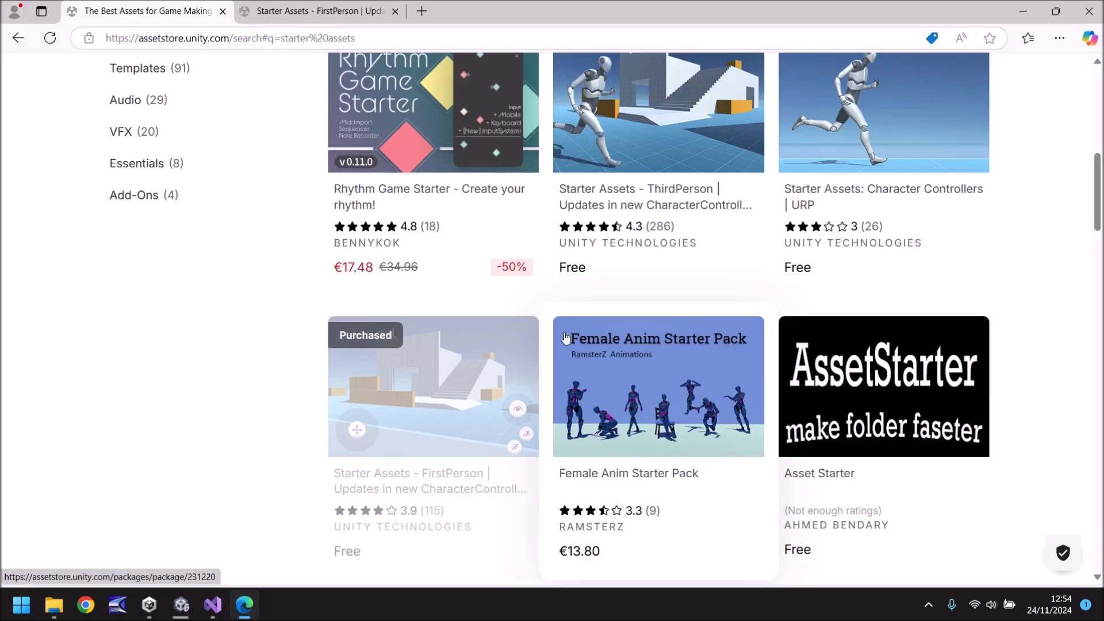
pyautogui.scroll(-2, 565, 337)
pyautogui.scroll(-2, 565, 328)
pyautogui.scroll(-1, 564, 304)
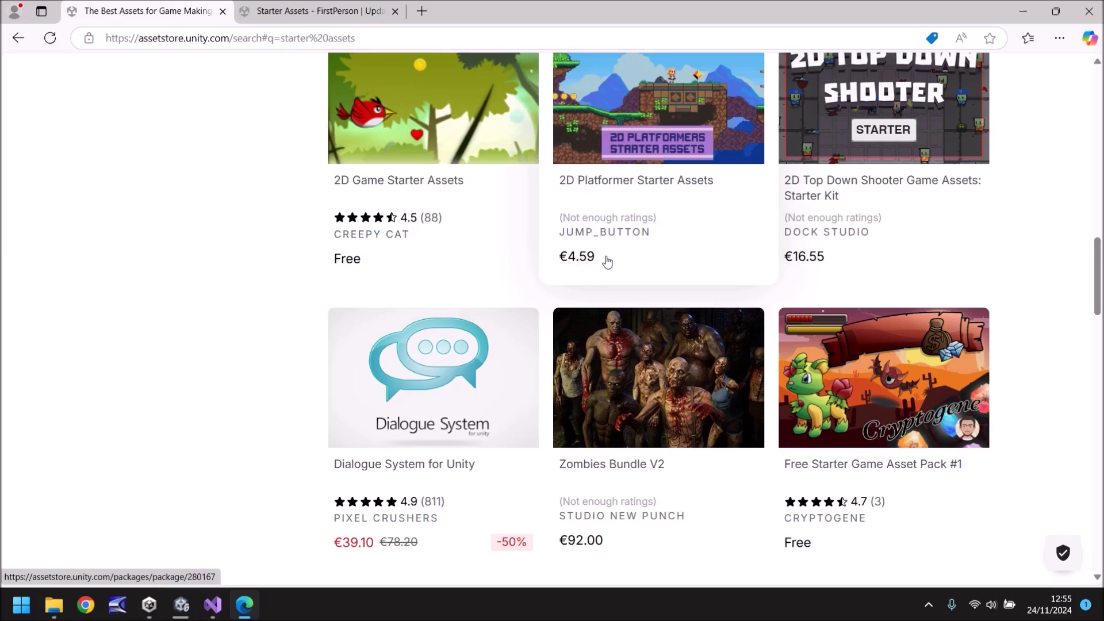
pyautogui.scroll(-2, 602, 261)
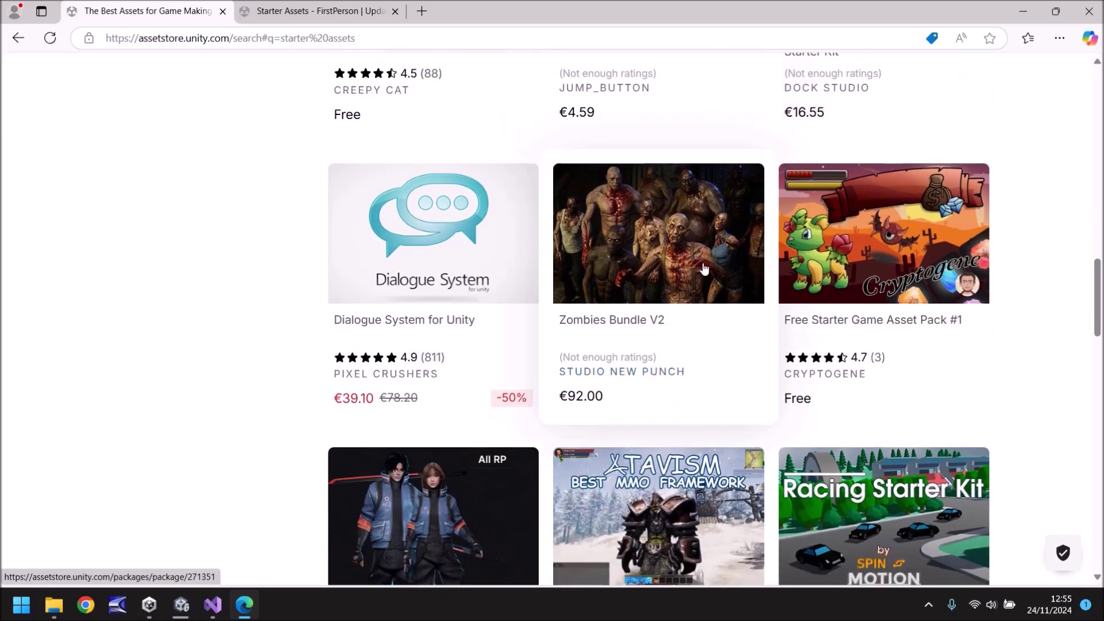
pyautogui.scroll(-3, 686, 259)
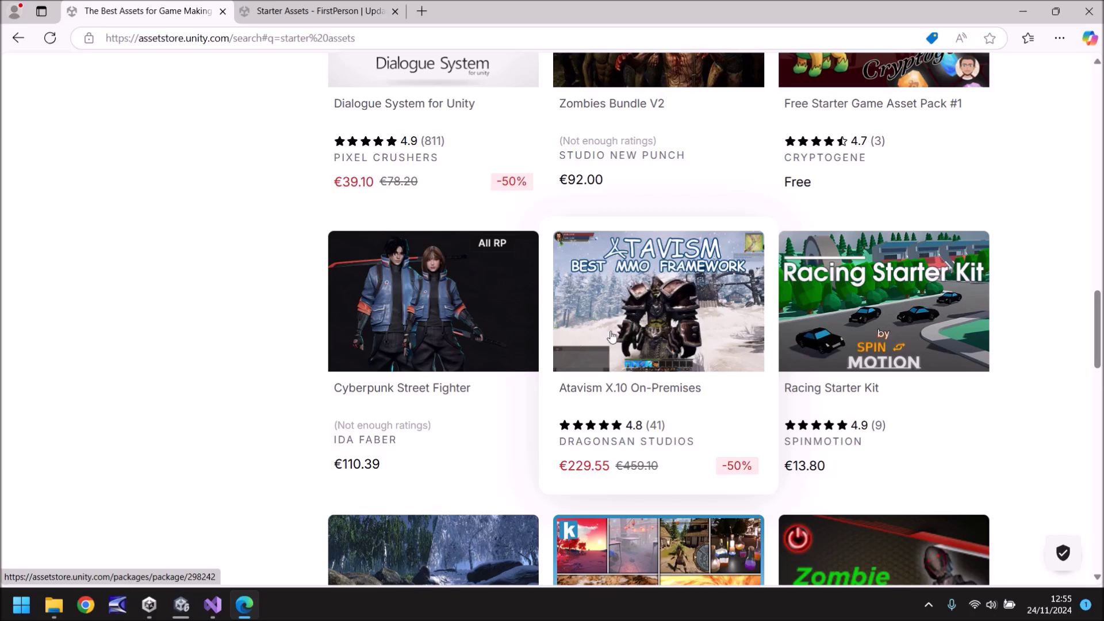
pyautogui.scroll(-3, 611, 336)
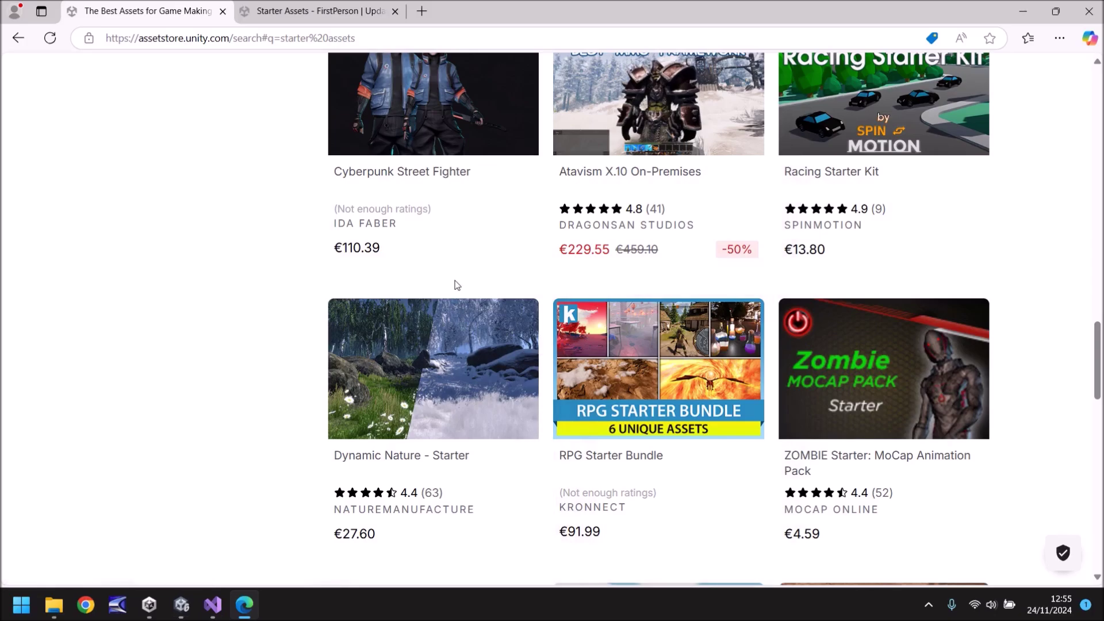
pyautogui.scroll(-2, 457, 284)
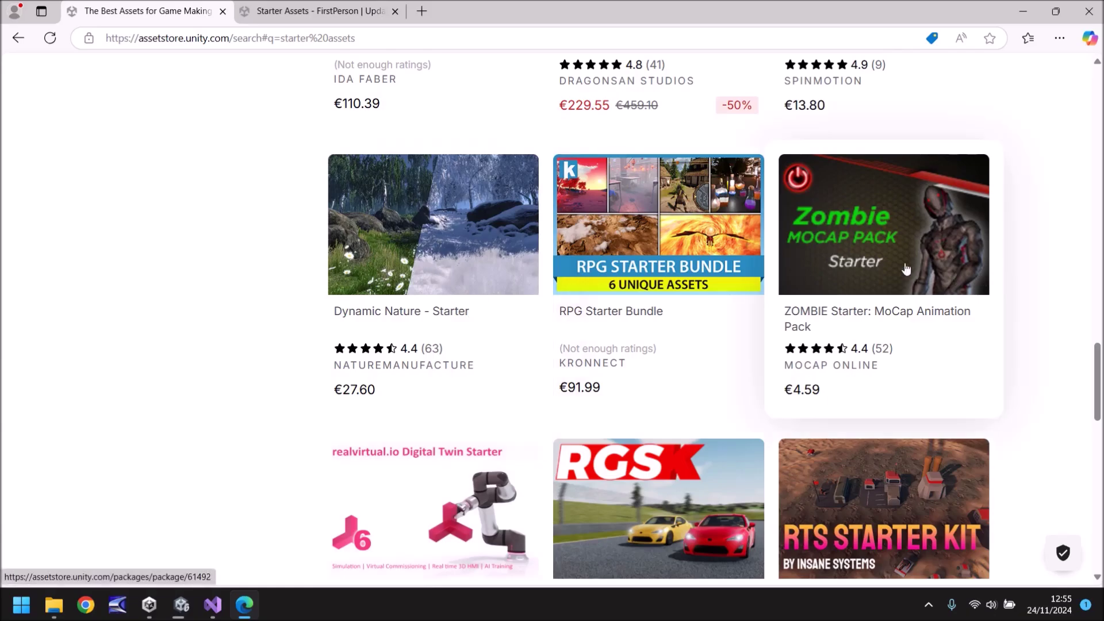
pyautogui.scroll(-3, 897, 264)
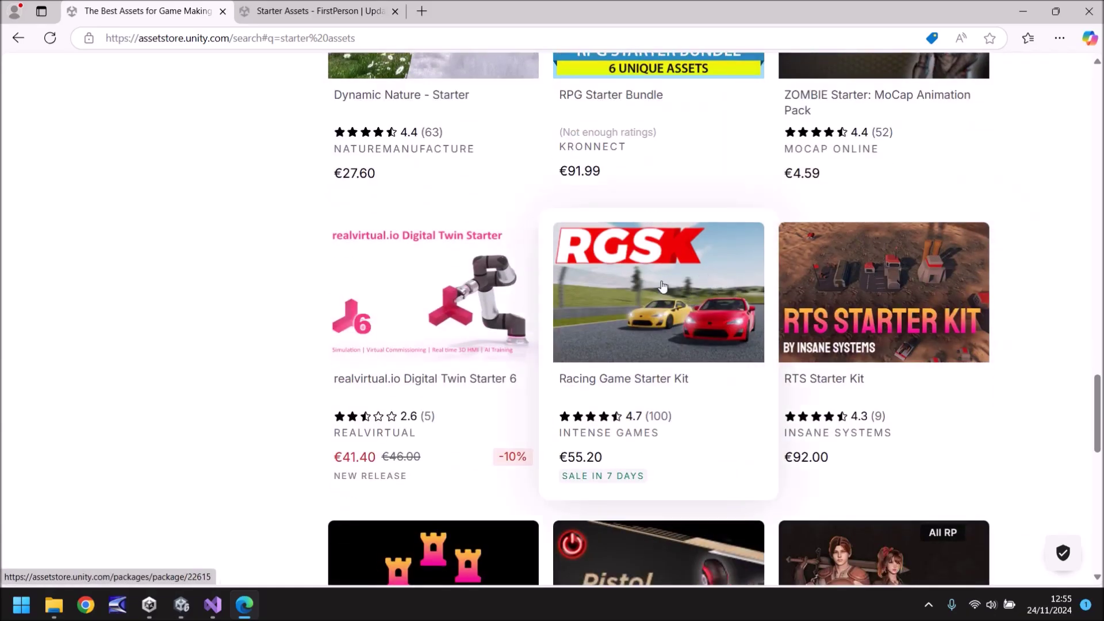
pyautogui.scroll(-3, 660, 287)
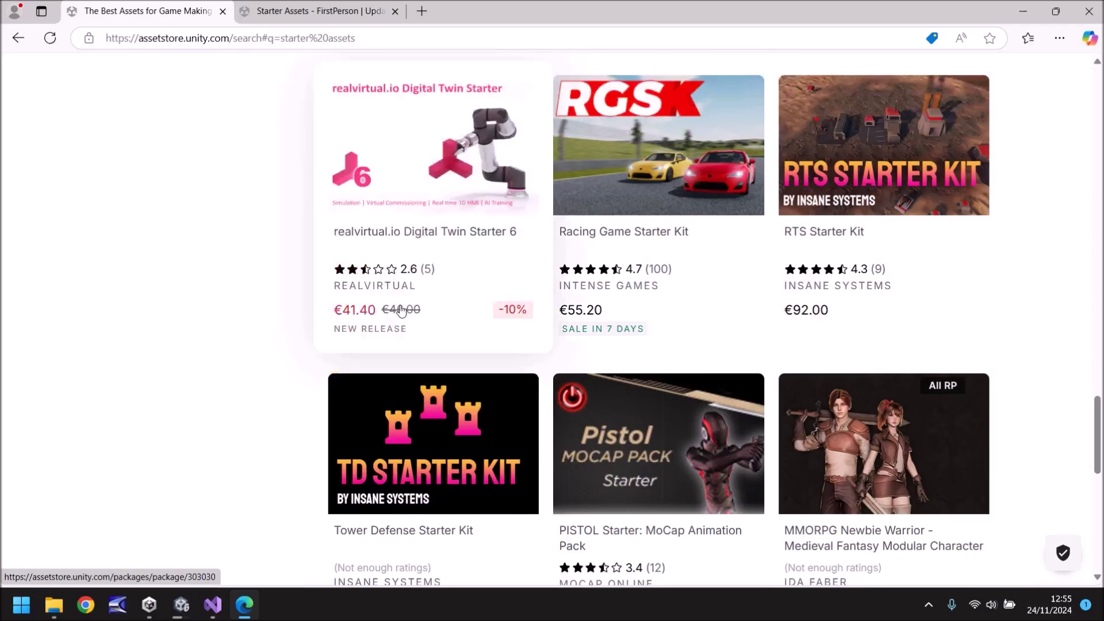
pyautogui.scroll(-5, 465, 355)
pyautogui.scroll(1, 464, 356)
pyautogui.scroll(3, 444, 388)
pyautogui.scroll(3, 439, 400)
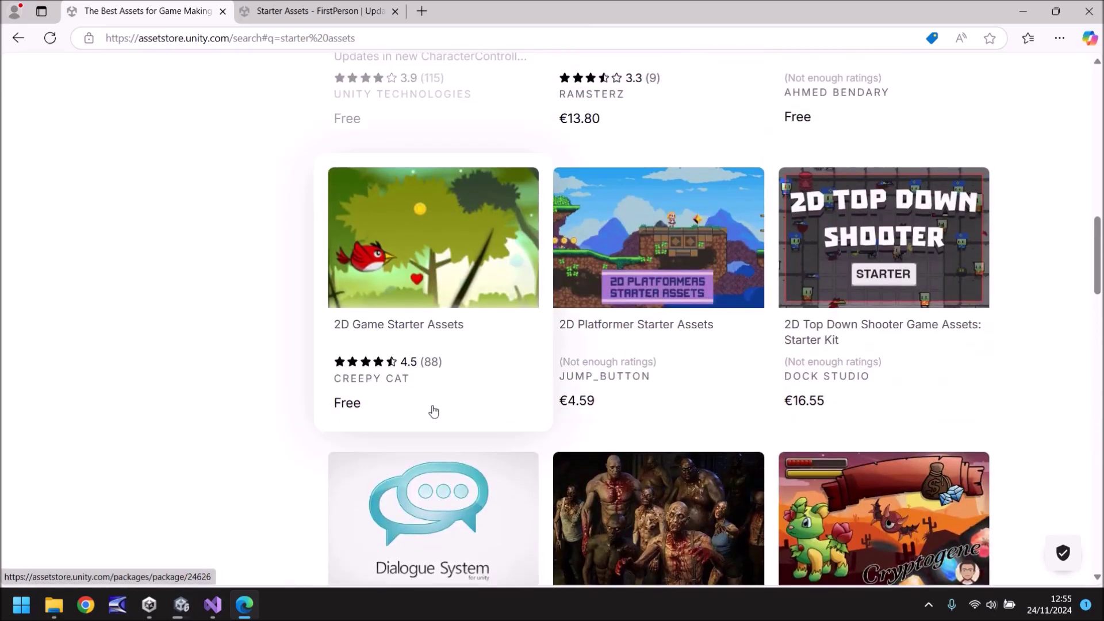
pyautogui.scroll(3, 448, 438)
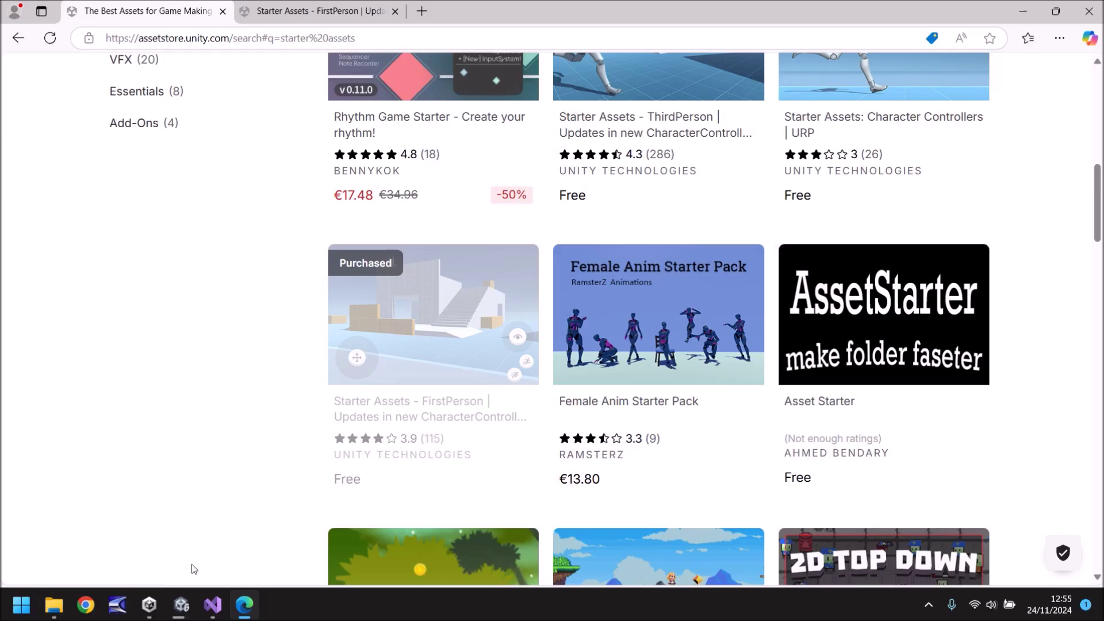
pyautogui.moveTo(181, 604)
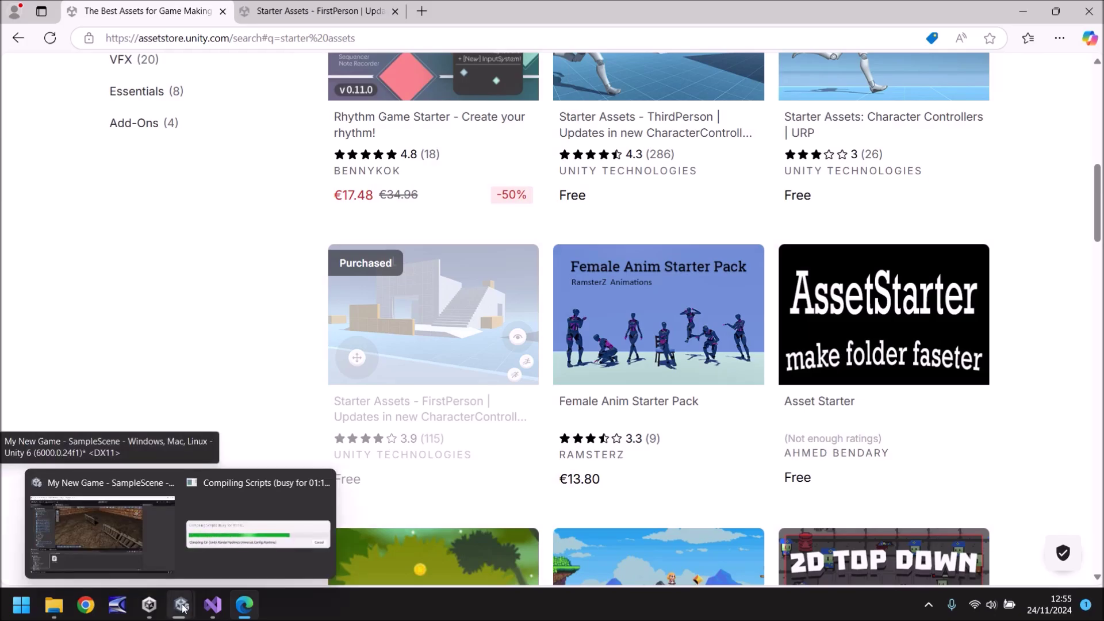
pyautogui.scroll(-3, 1049, 232)
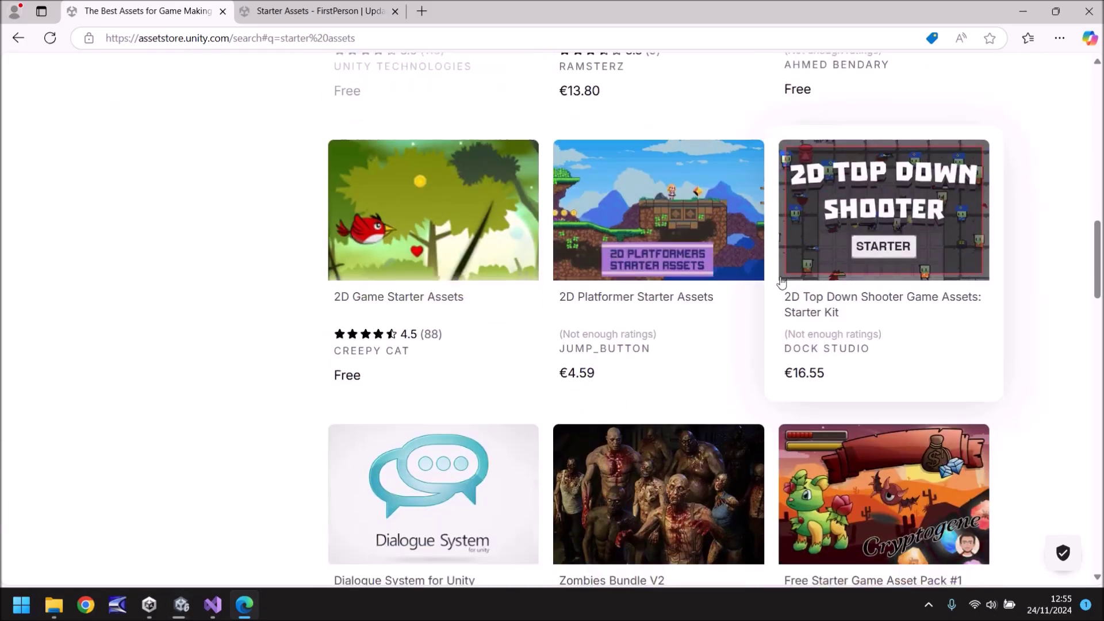
pyautogui.scroll(-4, 742, 284)
pyautogui.scroll(-2, 682, 278)
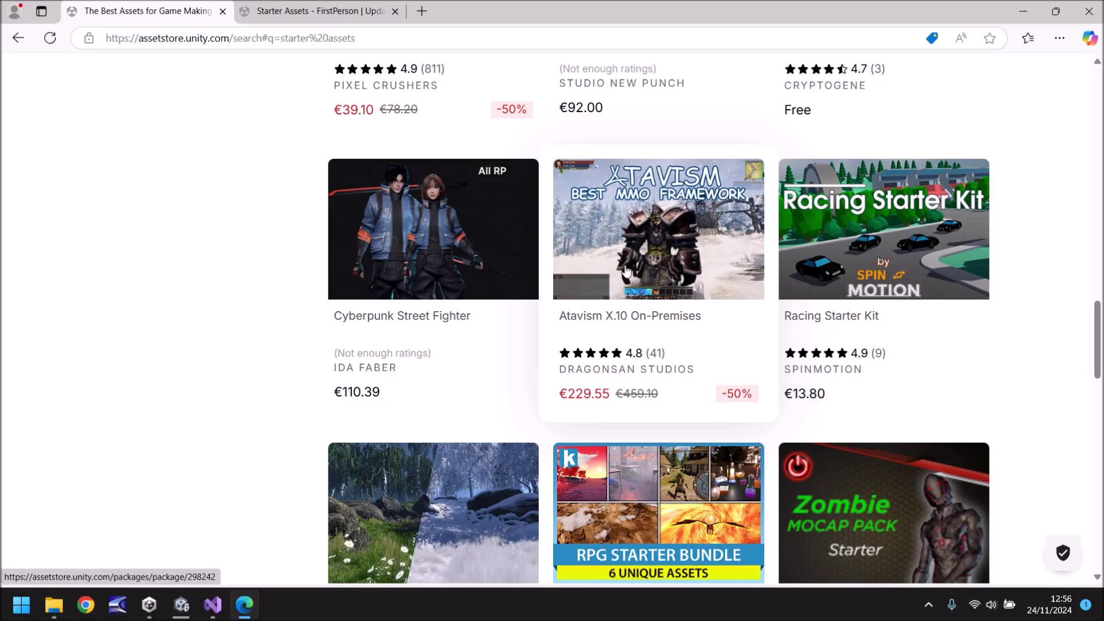
pyautogui.scroll(5, 628, 274)
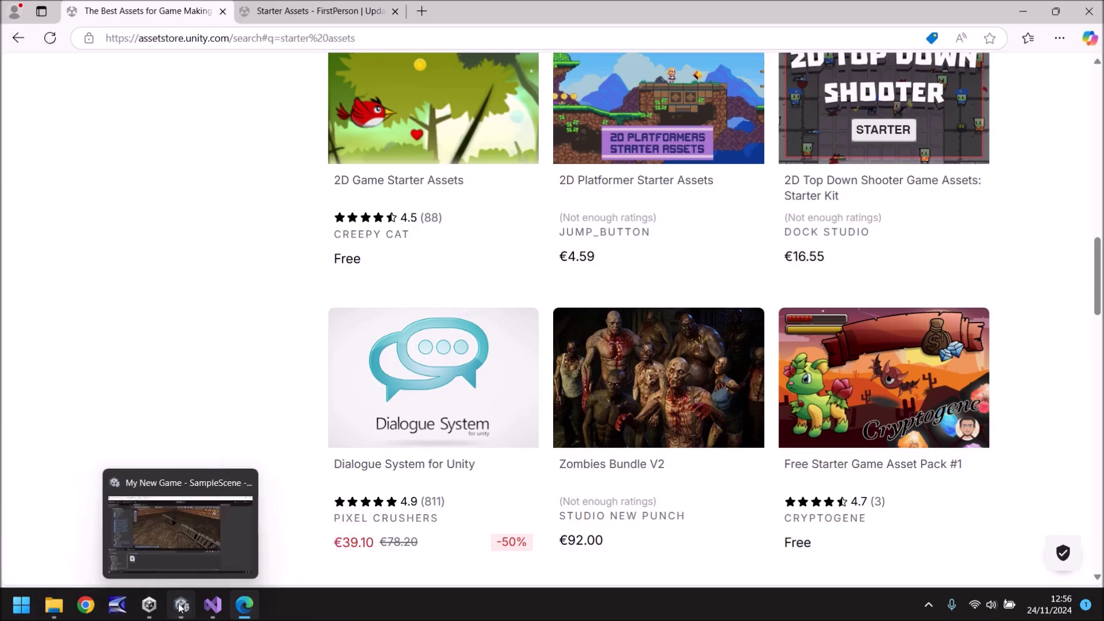
# Switch back to Unity and accept enabling the native input system backends.
pyautogui.click(184, 532)
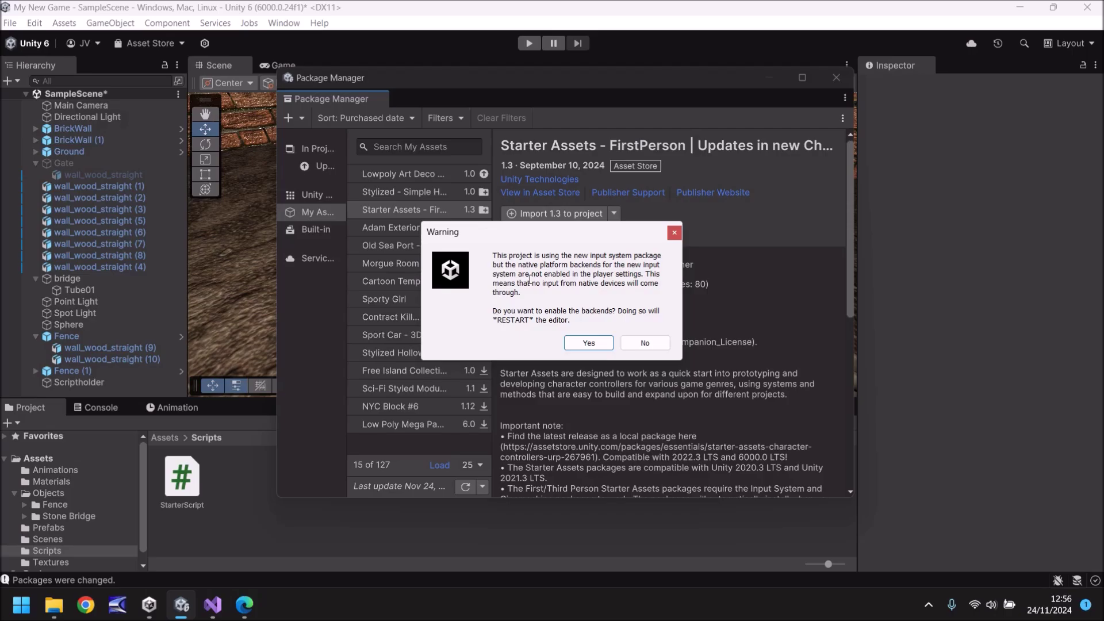
pyautogui.click(590, 343)
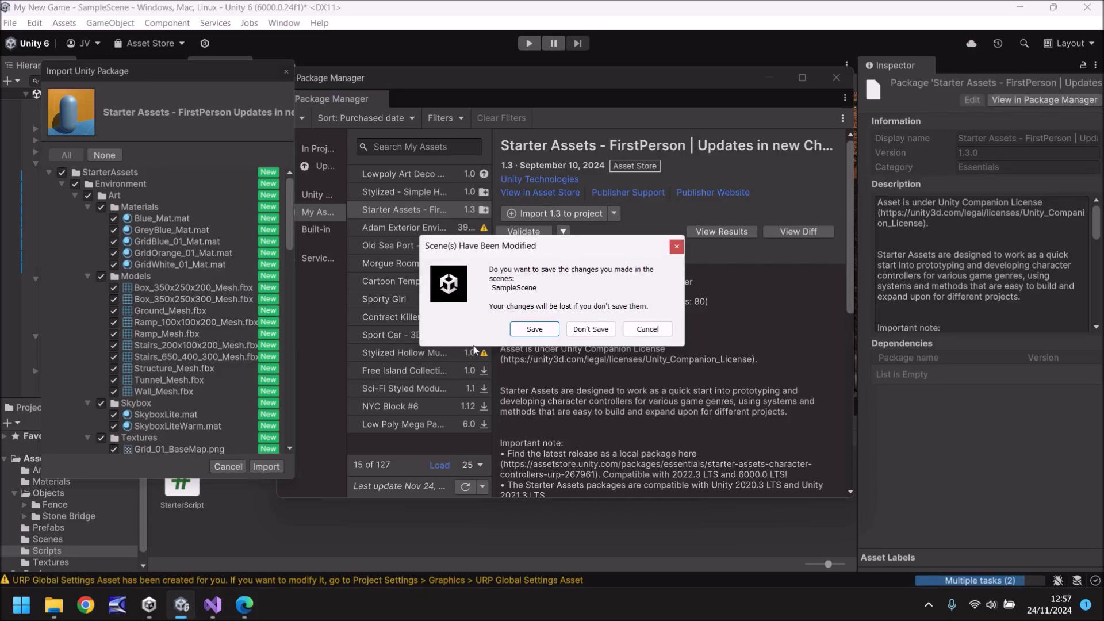
# Skip saving SampleScene, import all Starter Assets files, and close Package Manager.
pyautogui.click(647, 329)
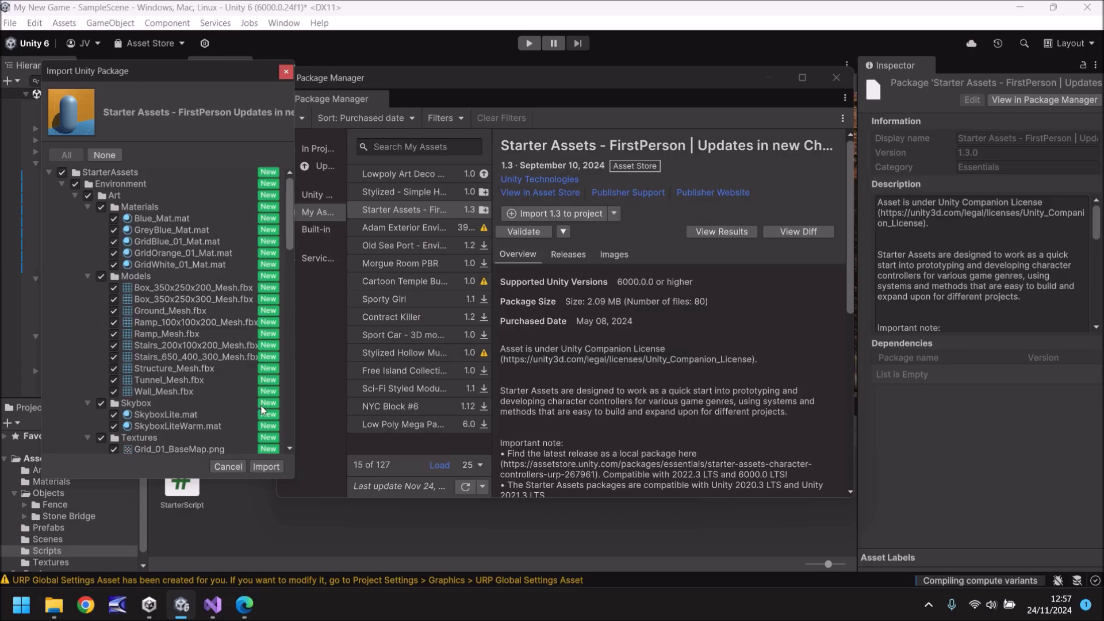
pyautogui.click(266, 466)
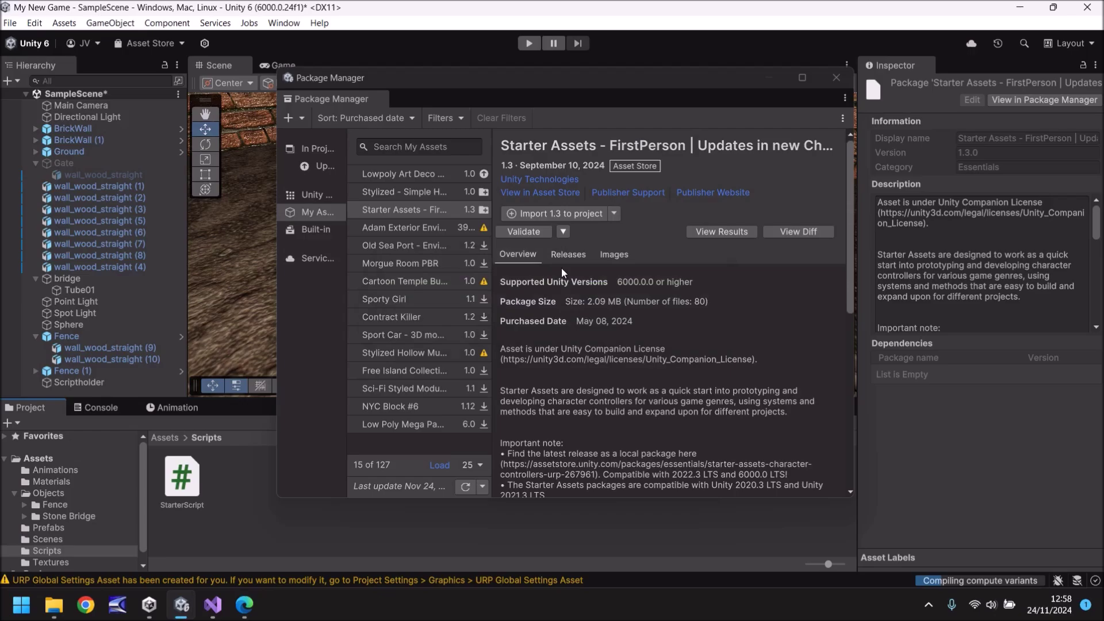
pyautogui.click(836, 78)
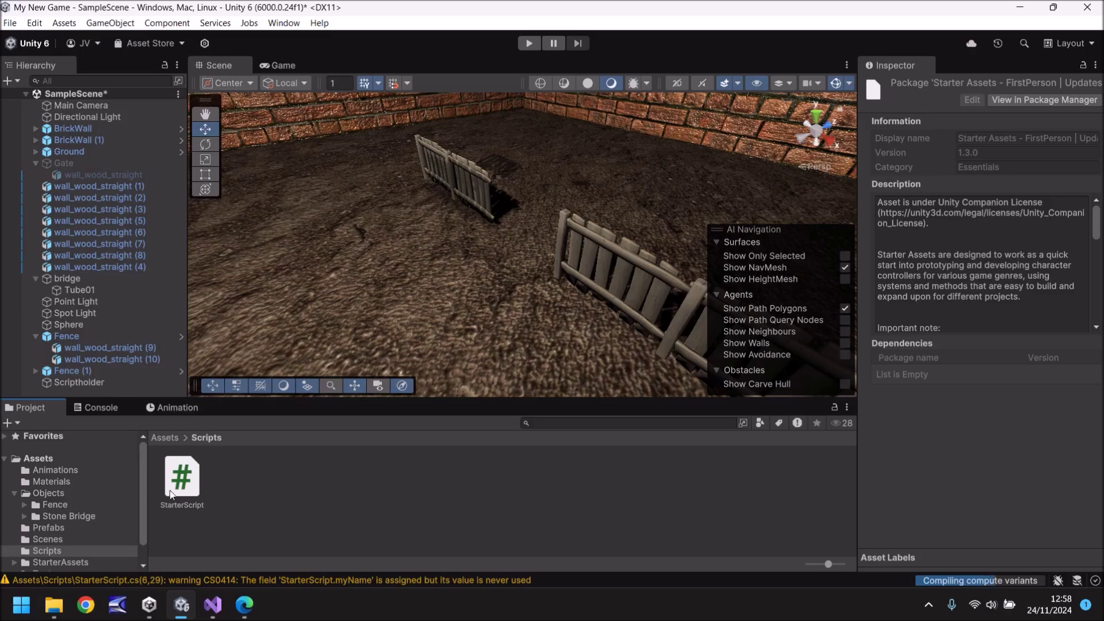
# Place the PlayerCapsule prefab from StarterAssets > FirstPersonController > Prefabs in the scene and enter Play mode.
pyautogui.click(39, 457)
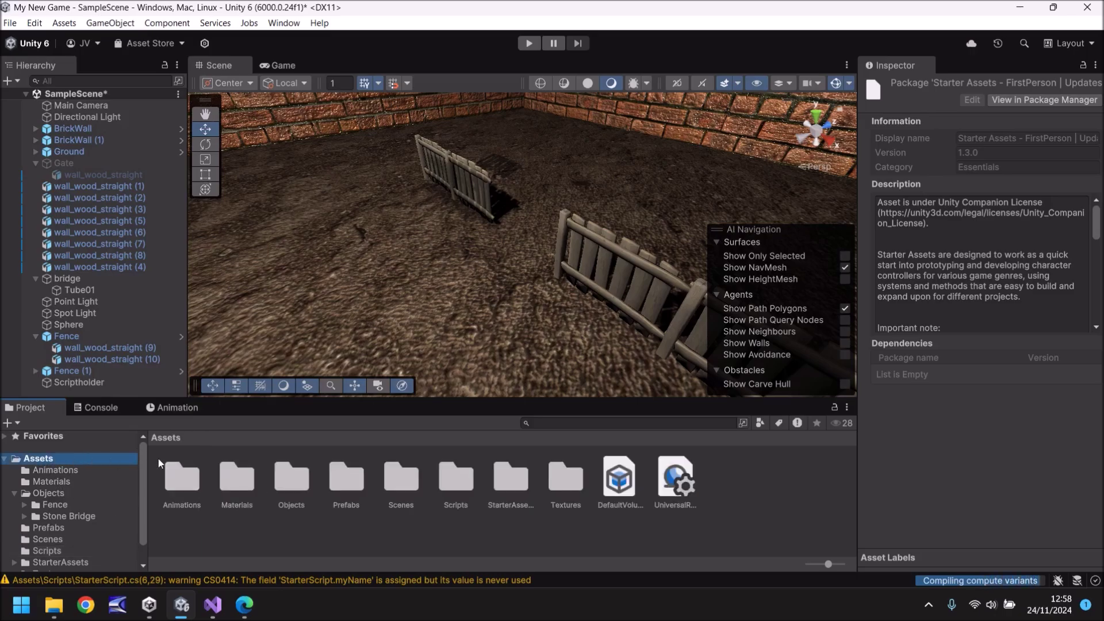
pyautogui.doubleClick(515, 483)
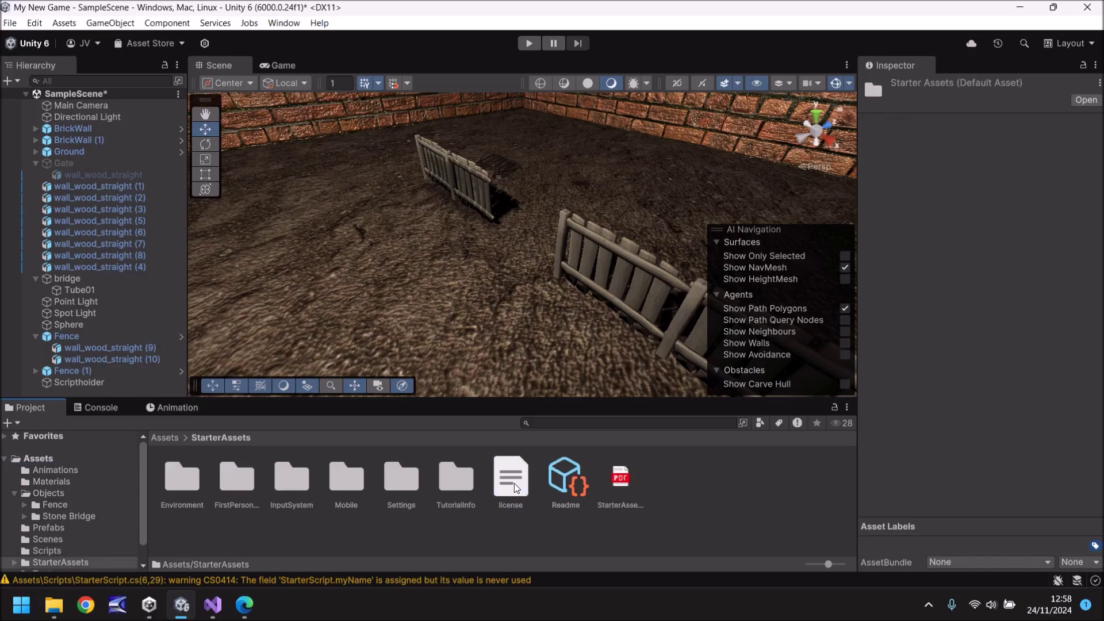
pyautogui.doubleClick(238, 481)
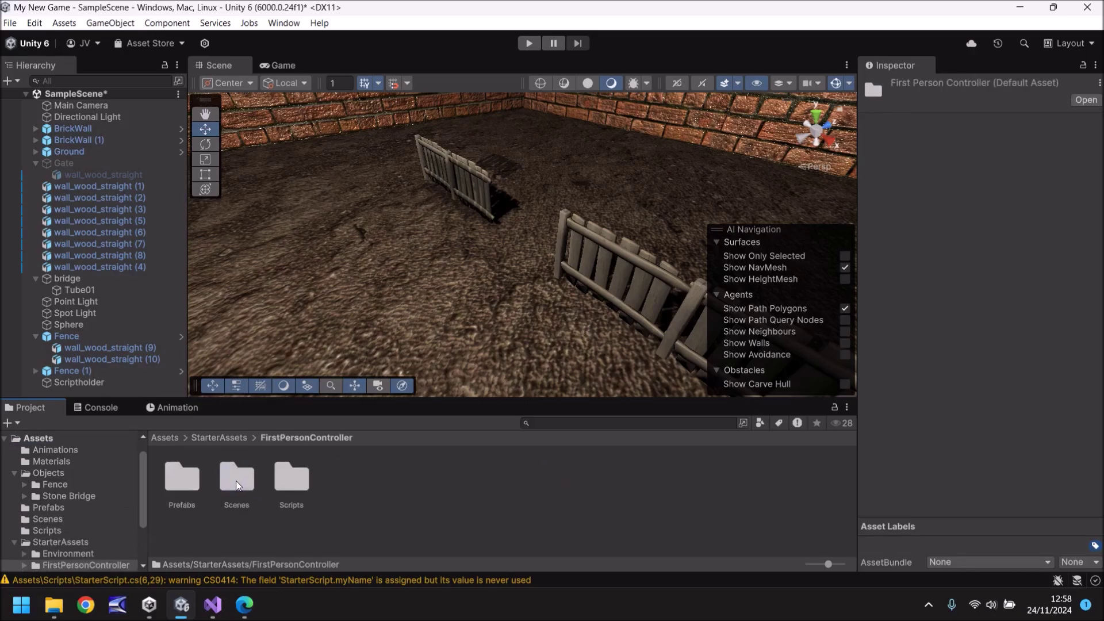
pyautogui.doubleClick(179, 480)
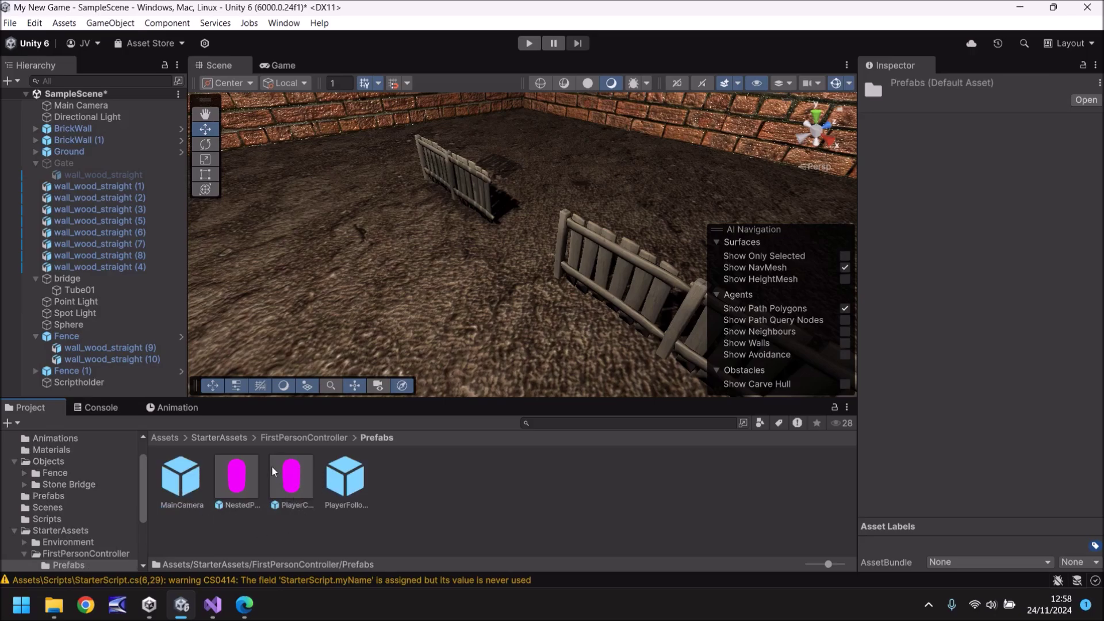
pyautogui.moveTo(293, 485); pyautogui.dragTo(382, 277)
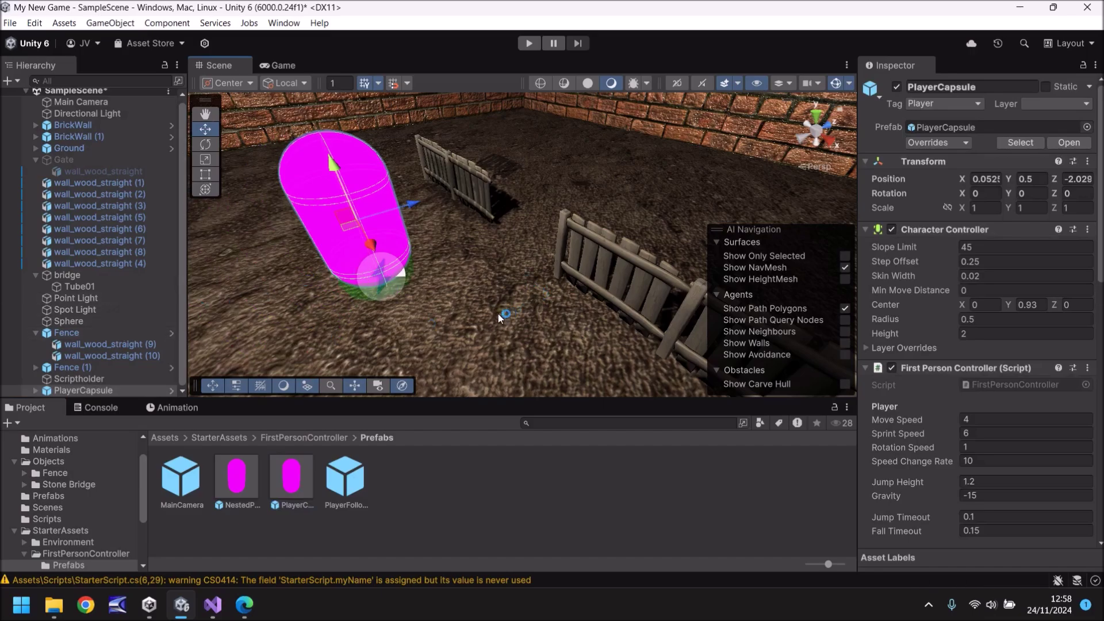
pyautogui.click(529, 43)
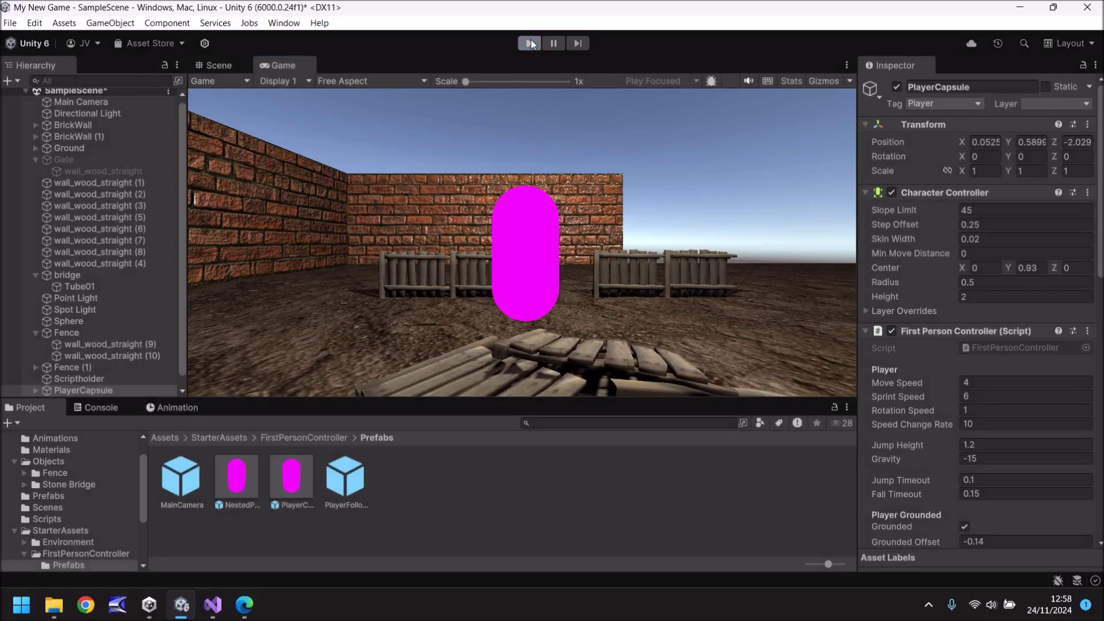
# Exit Play mode to return to editing the scene.
pyautogui.click(531, 44)
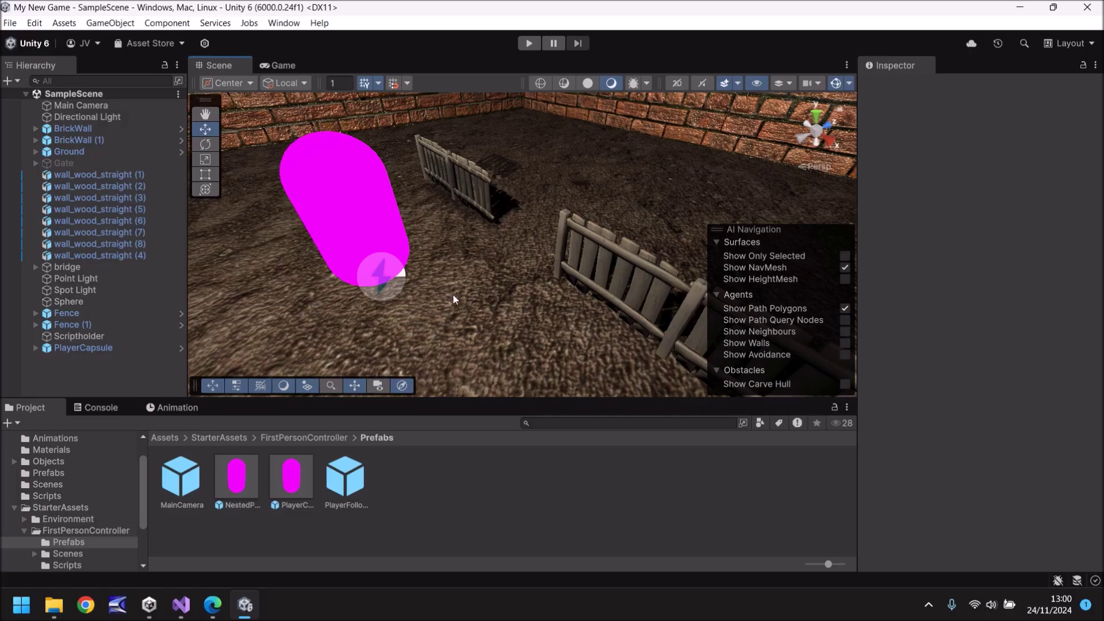
pyautogui.click(528, 46)
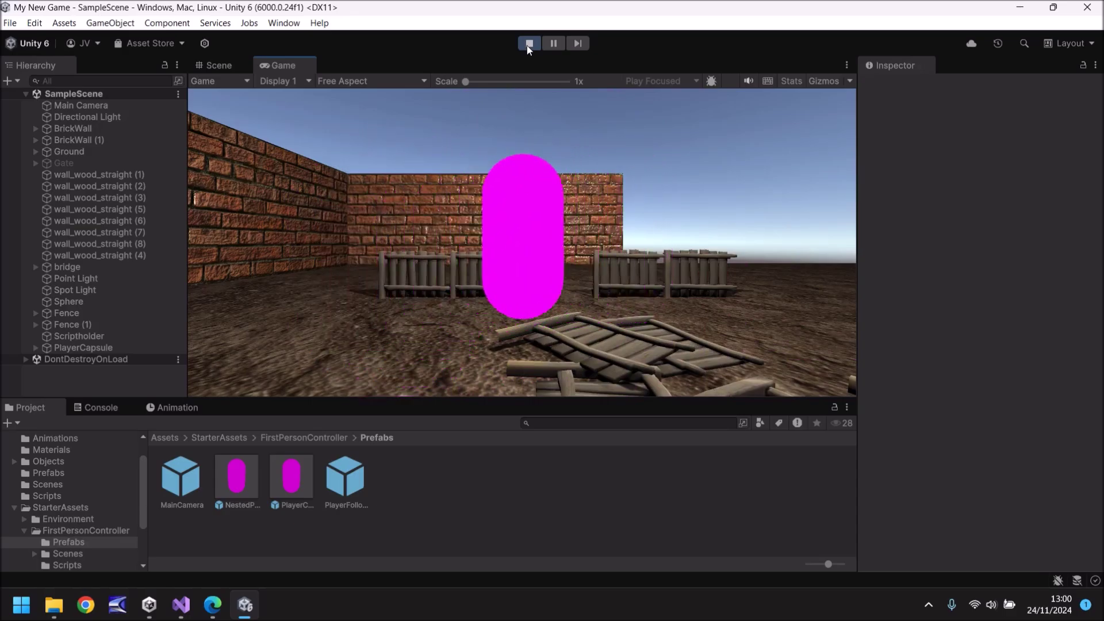
pyautogui.click(529, 44)
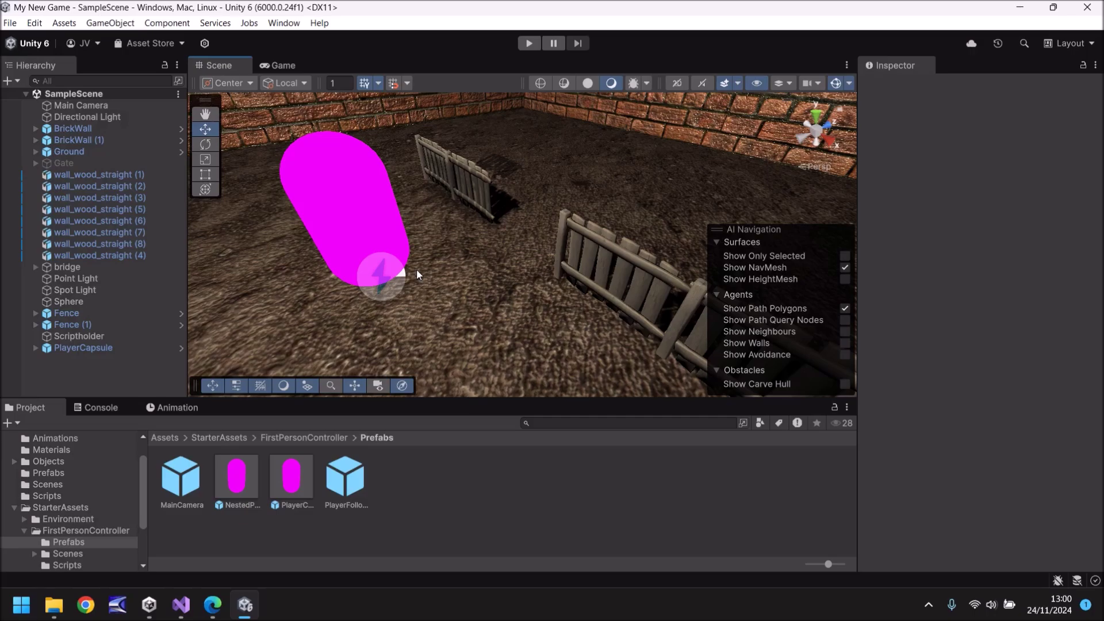
# Parent Main Camera to PlayerCameraRoot at position 0, 0, 0 and enter Play mode.
pyautogui.click(34, 348)
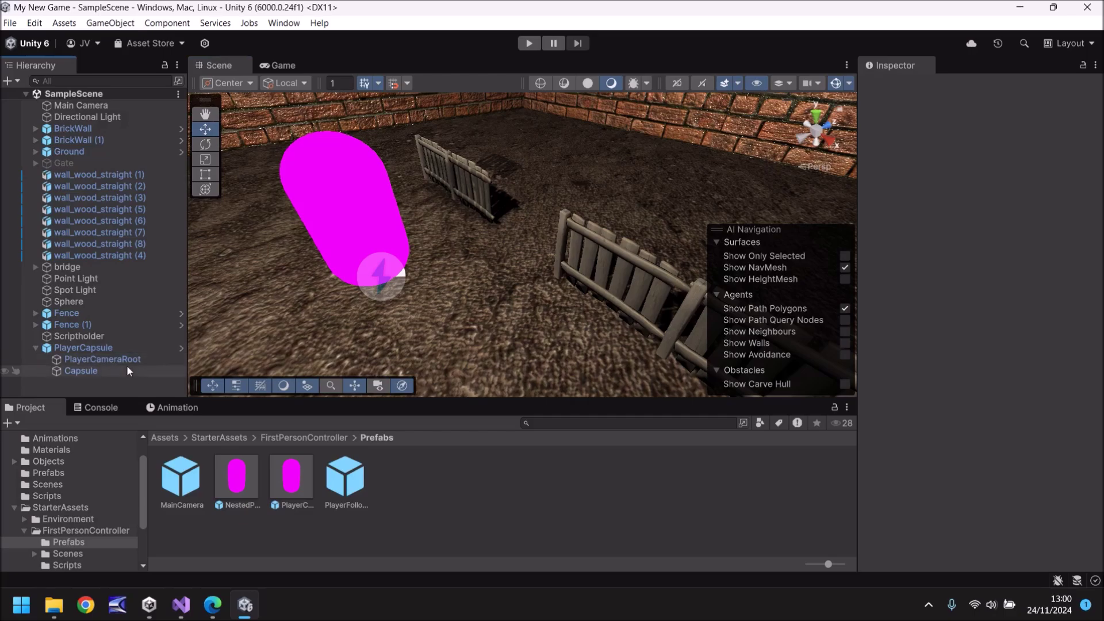
pyautogui.click(91, 108)
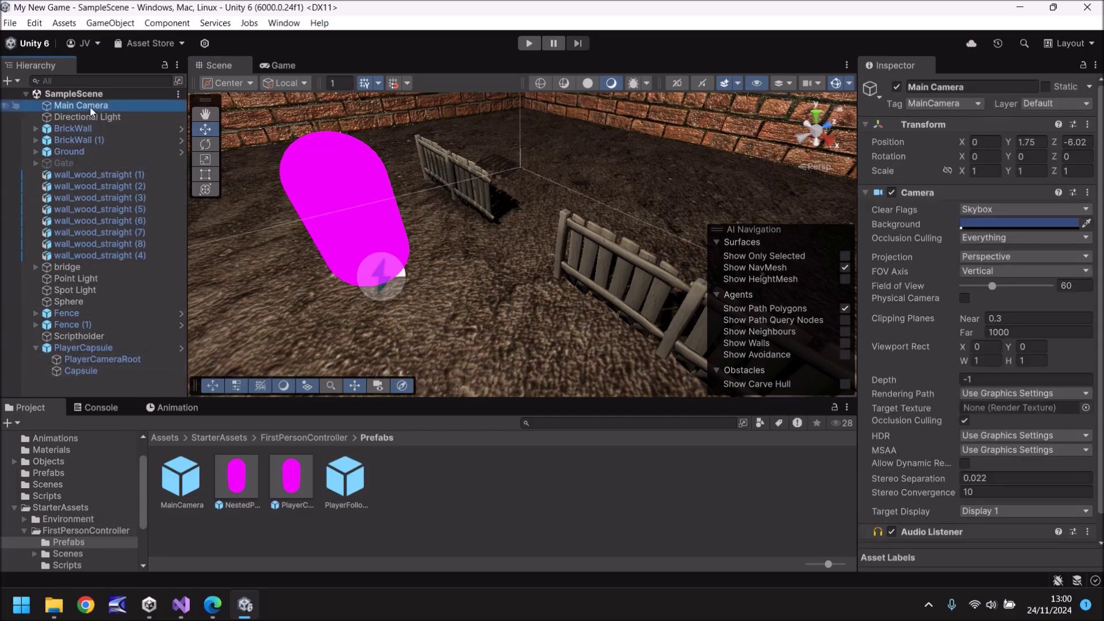
pyautogui.moveTo(91, 108); pyautogui.dragTo(113, 360)
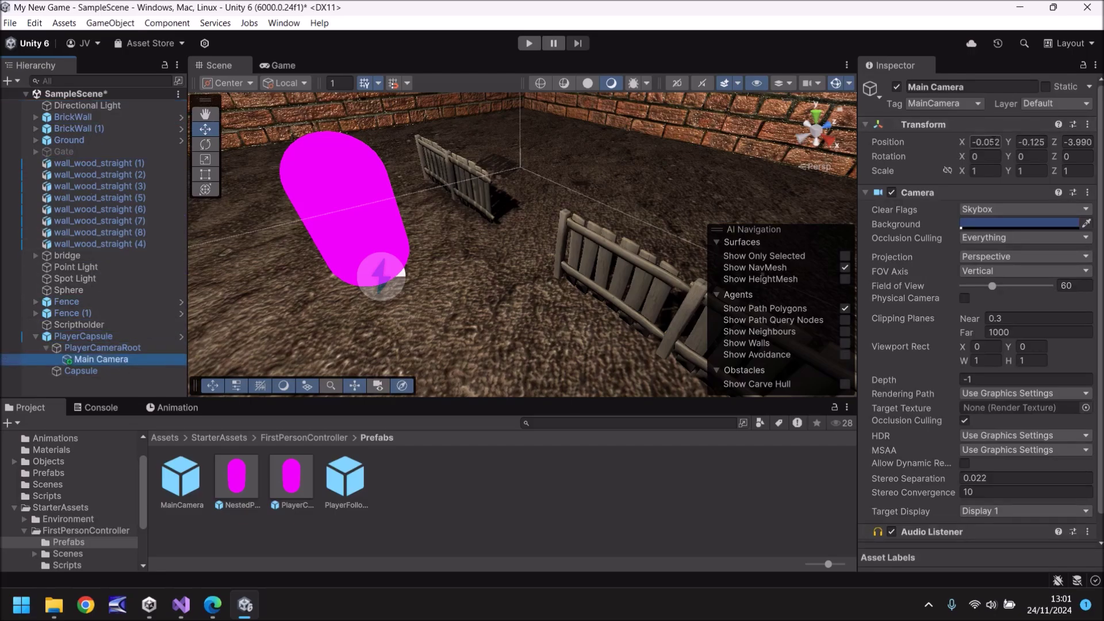
pyautogui.click(992, 141)
pyautogui.write('0')
pyautogui.press('Tab')
pyautogui.write('0')
pyautogui.press('Tab')
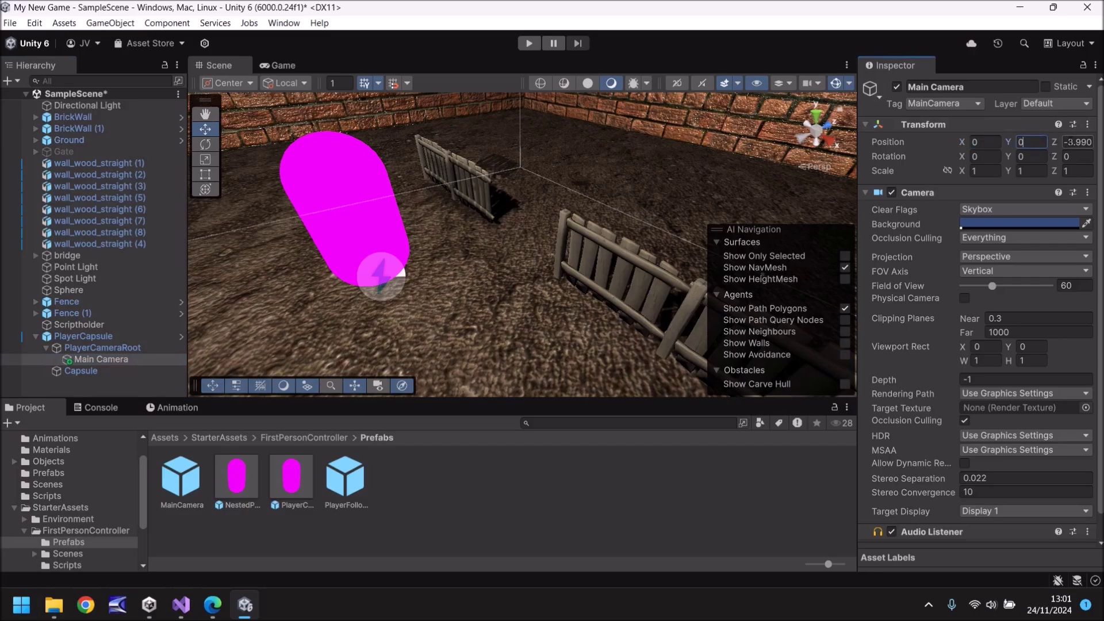
pyautogui.write('0')
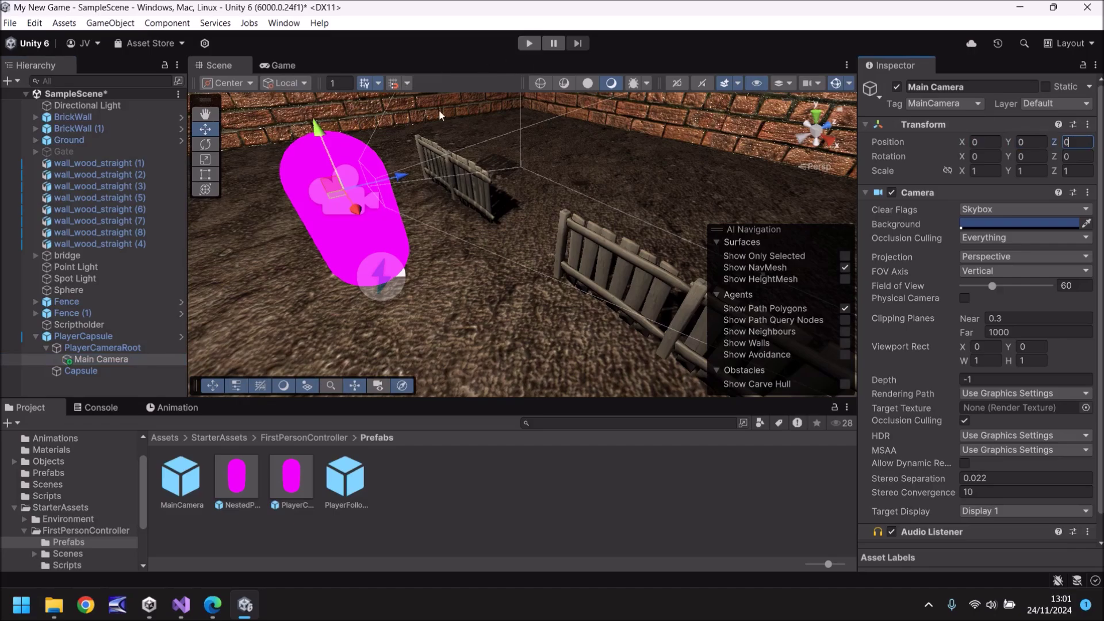
pyautogui.click(530, 42)
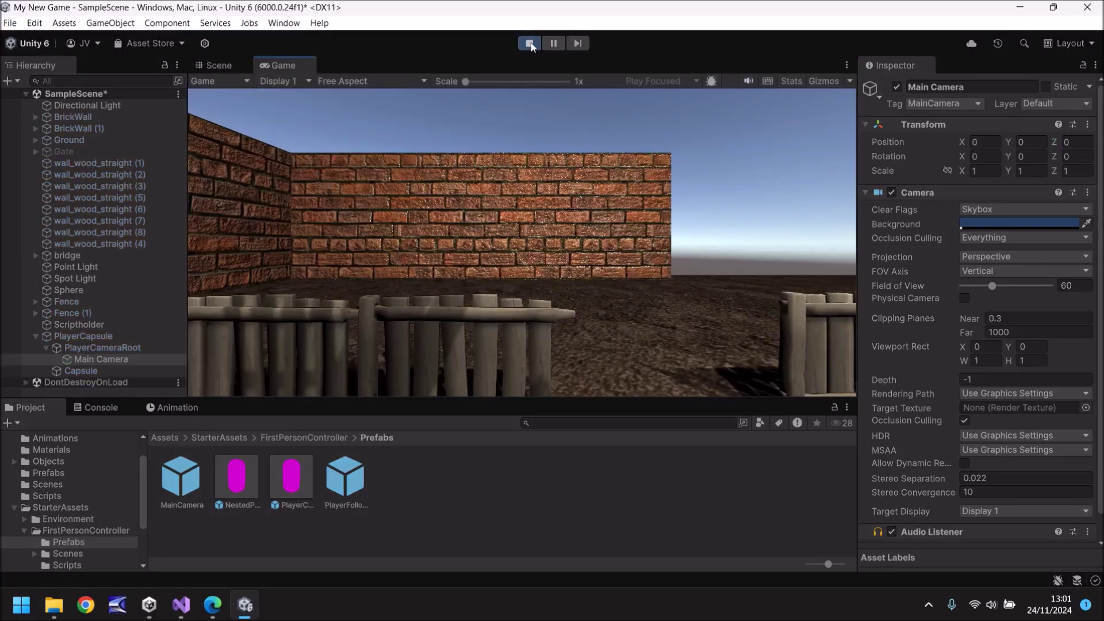
# Walk the player with W past the fence and along the bridge to the brick wall, then exit Play mode.
pyautogui.click(497, 312)
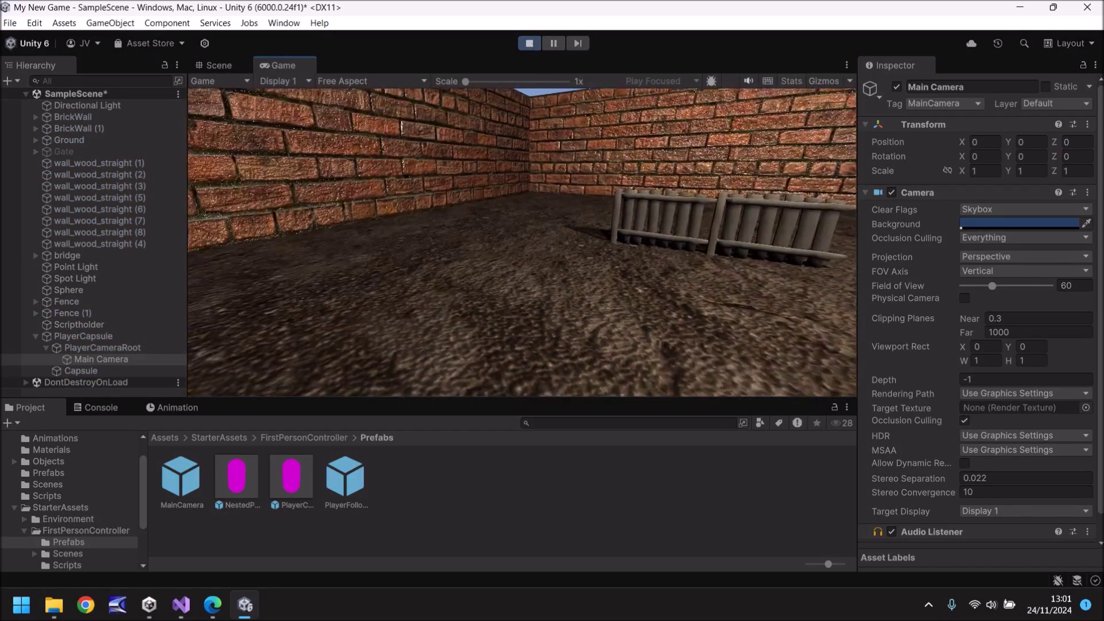
pyautogui.press('w')
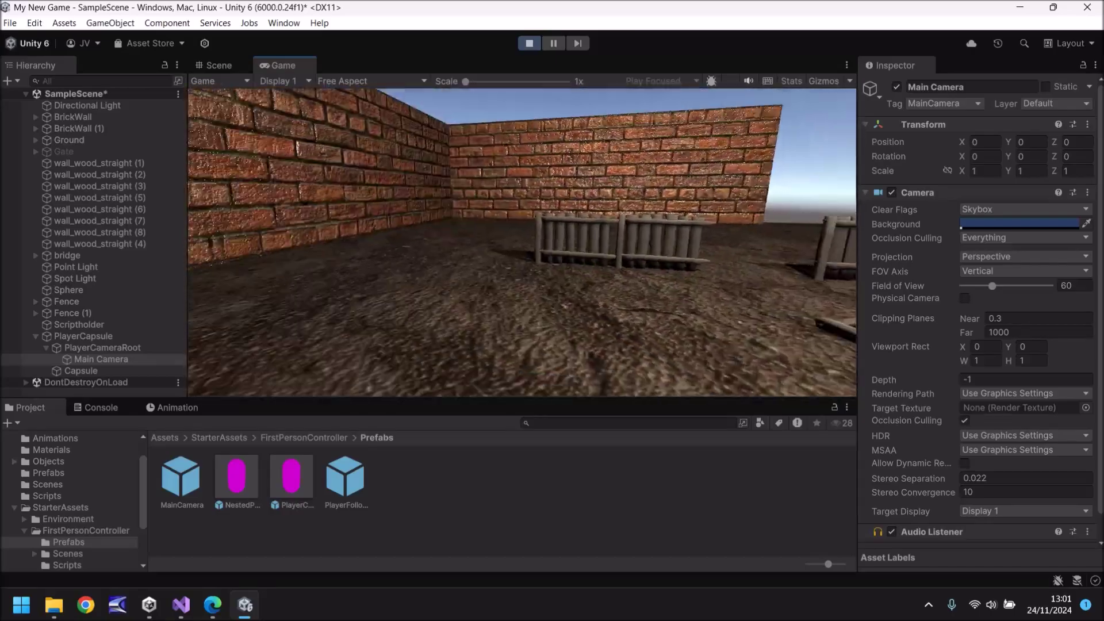
pyautogui.press('w')
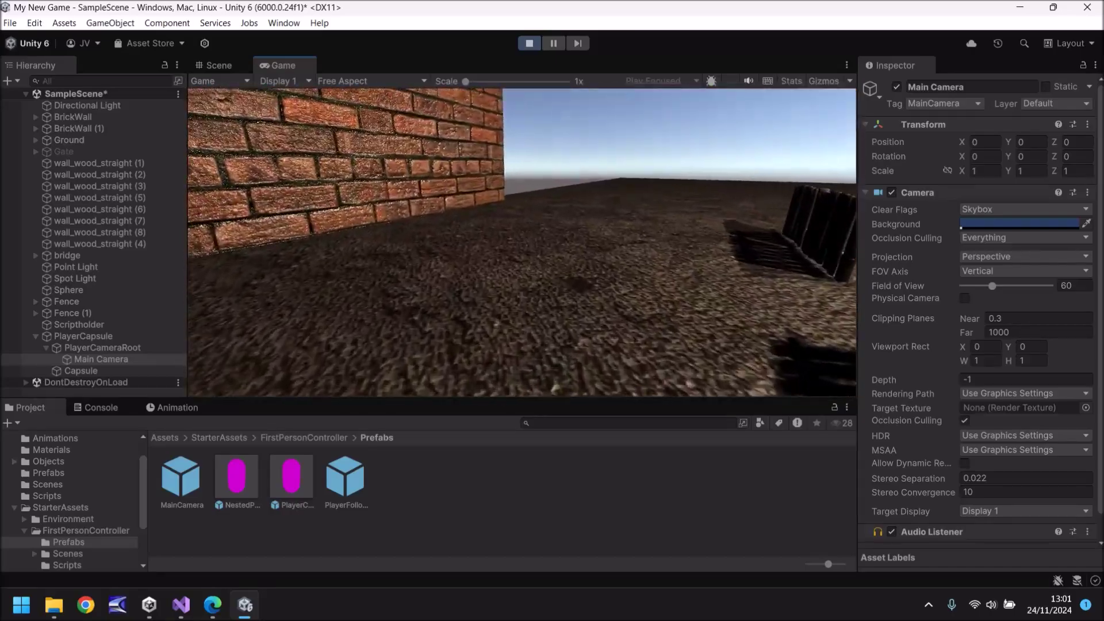
pyautogui.press('w')
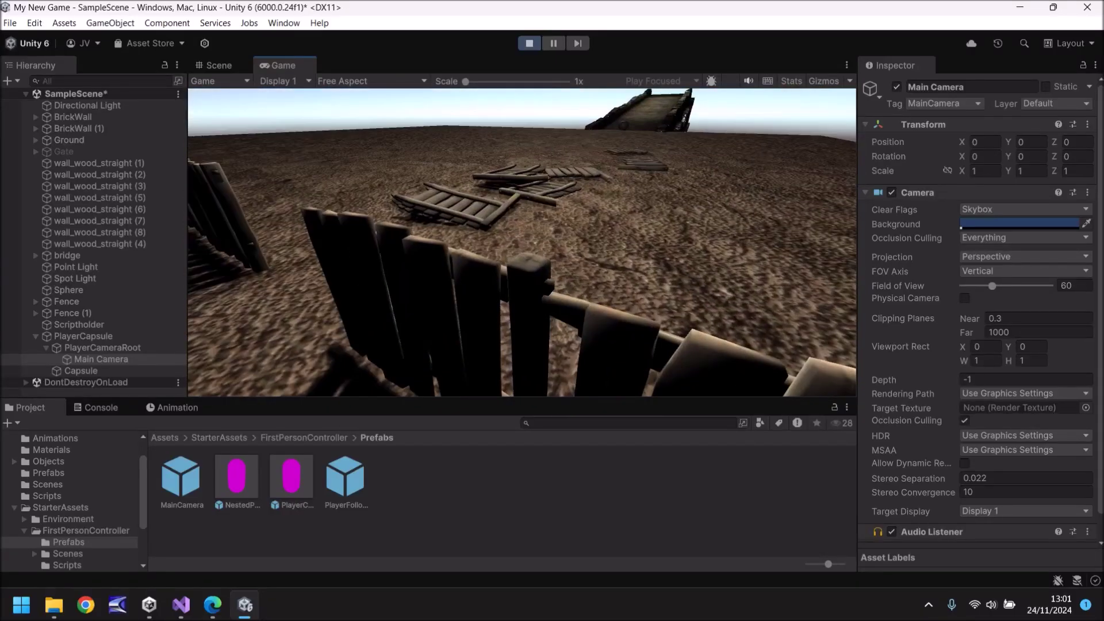
pyautogui.press('w')
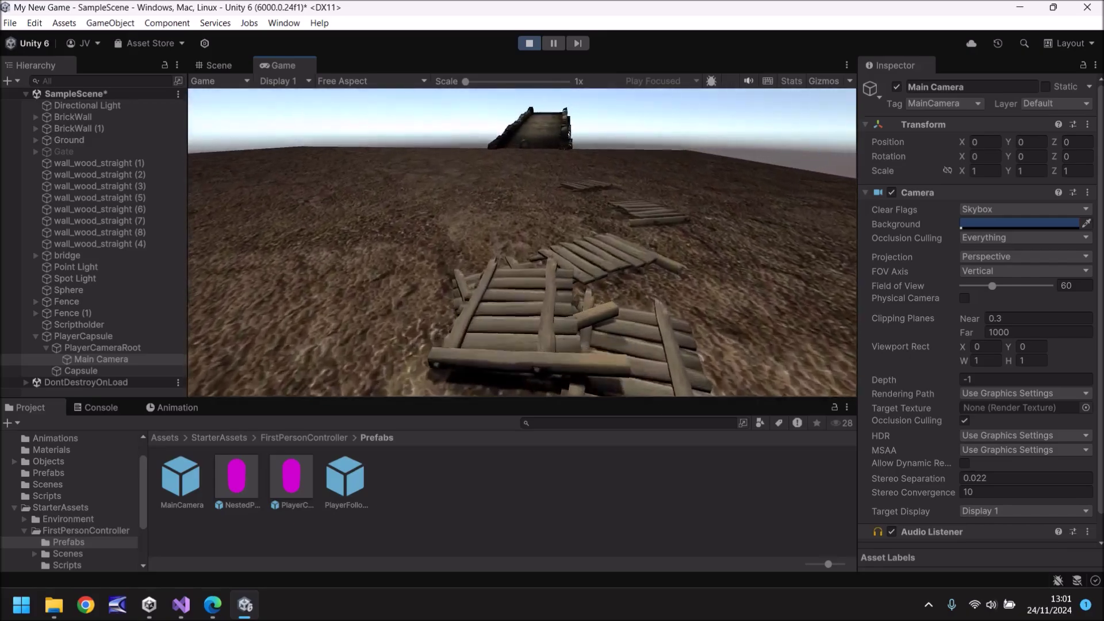
pyautogui.press('w')
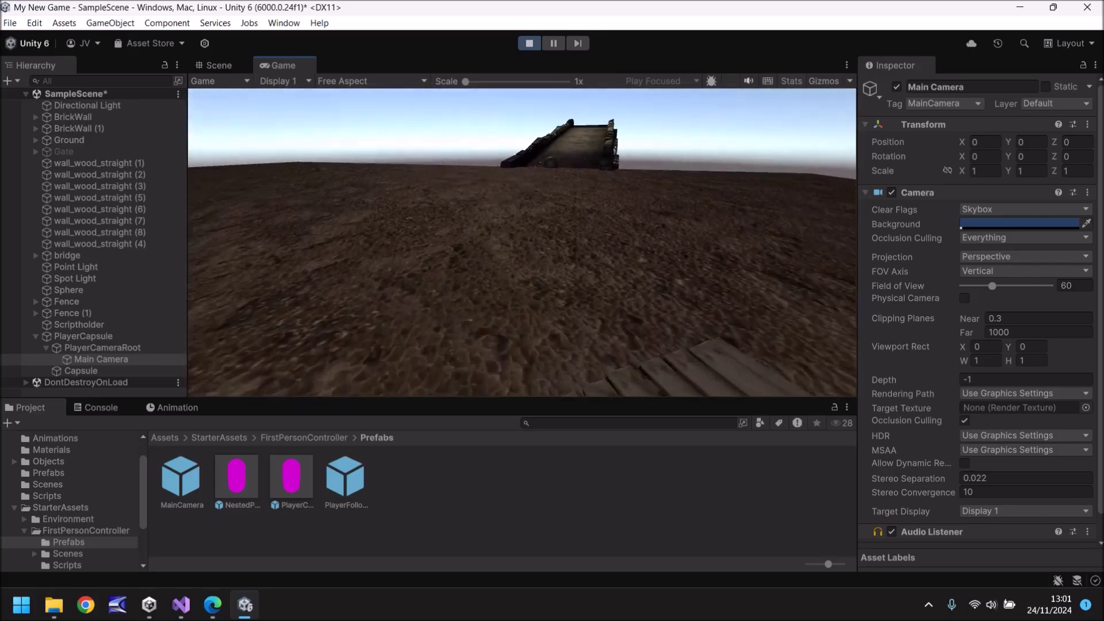
pyautogui.press('w')
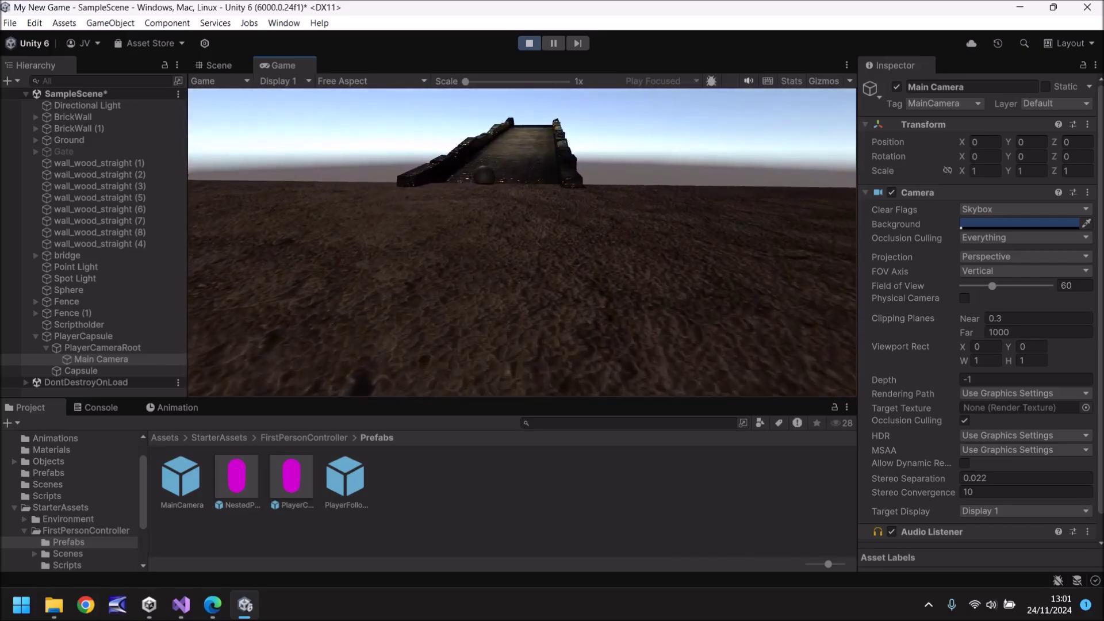
pyautogui.press('w')
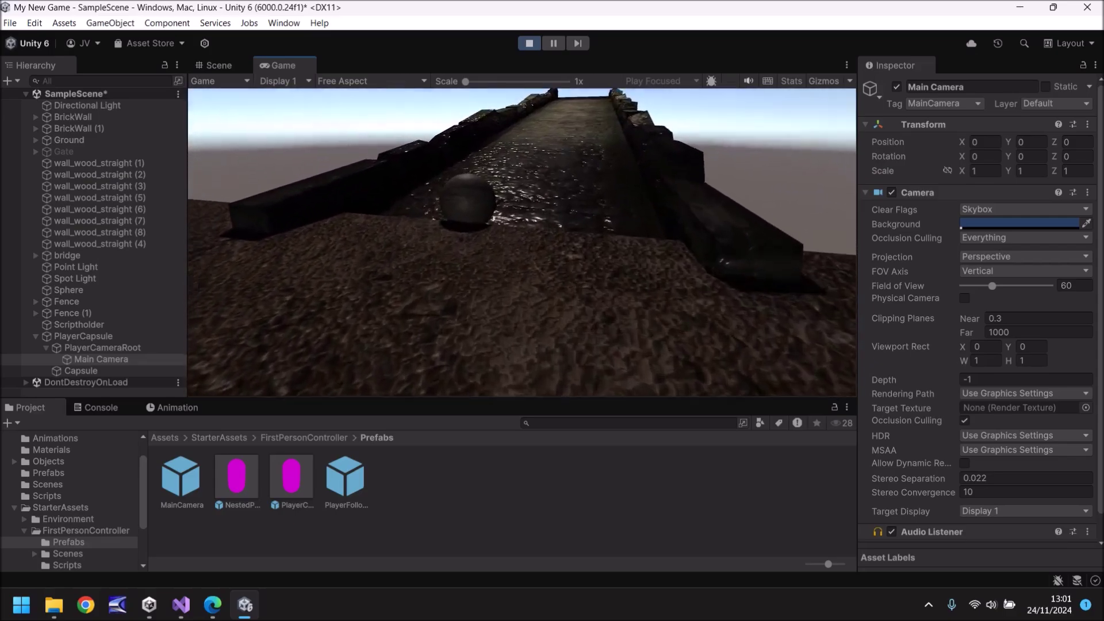
pyautogui.press('w')
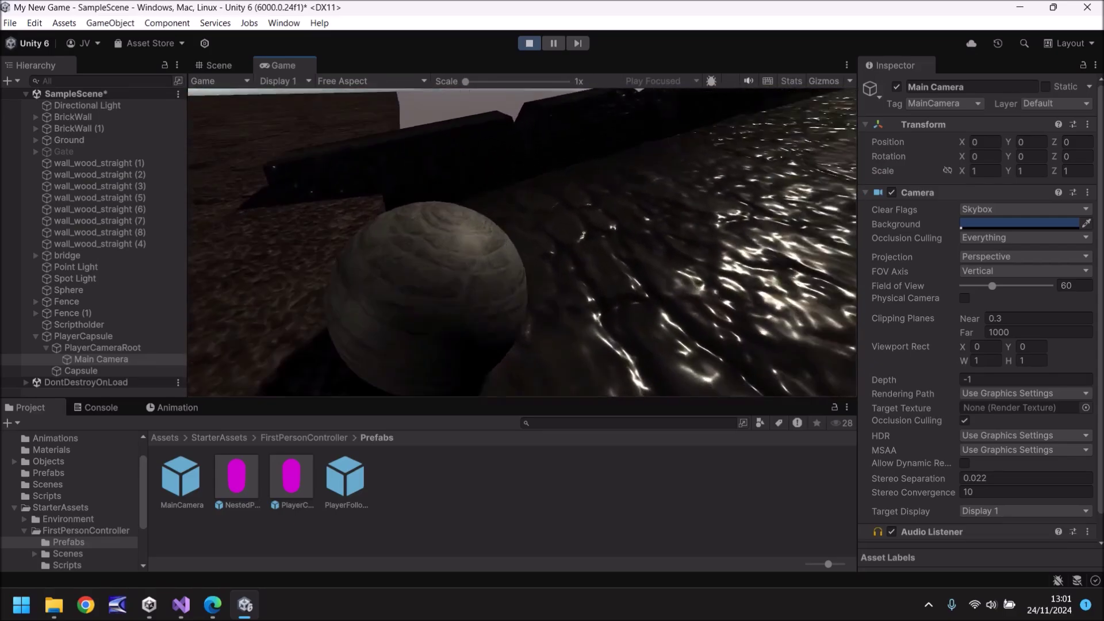
pyautogui.press('w')
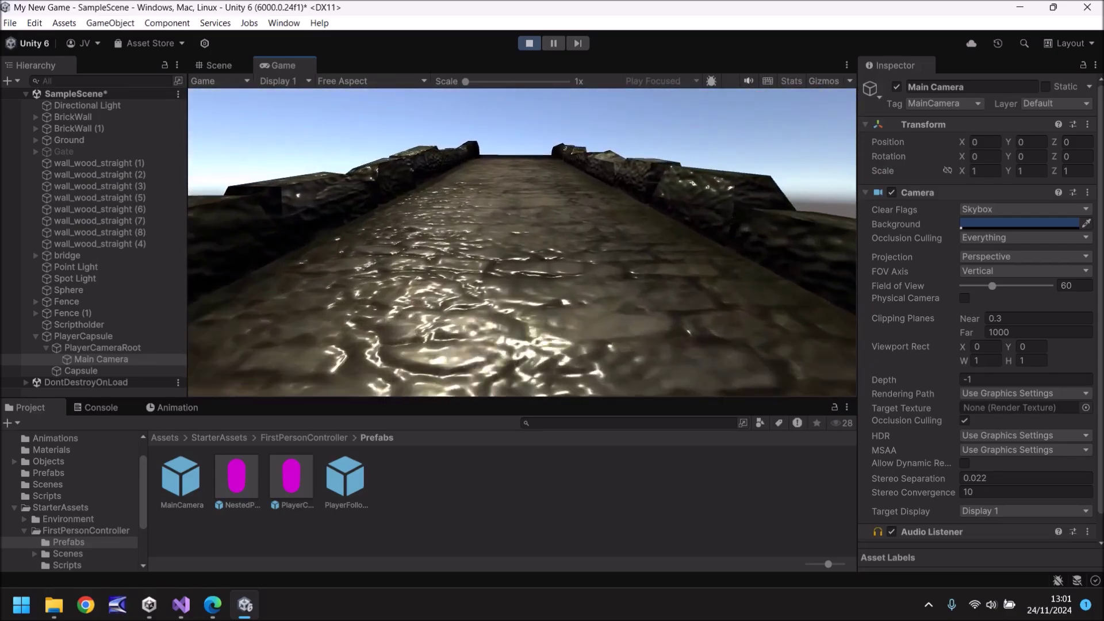
pyautogui.press('w')
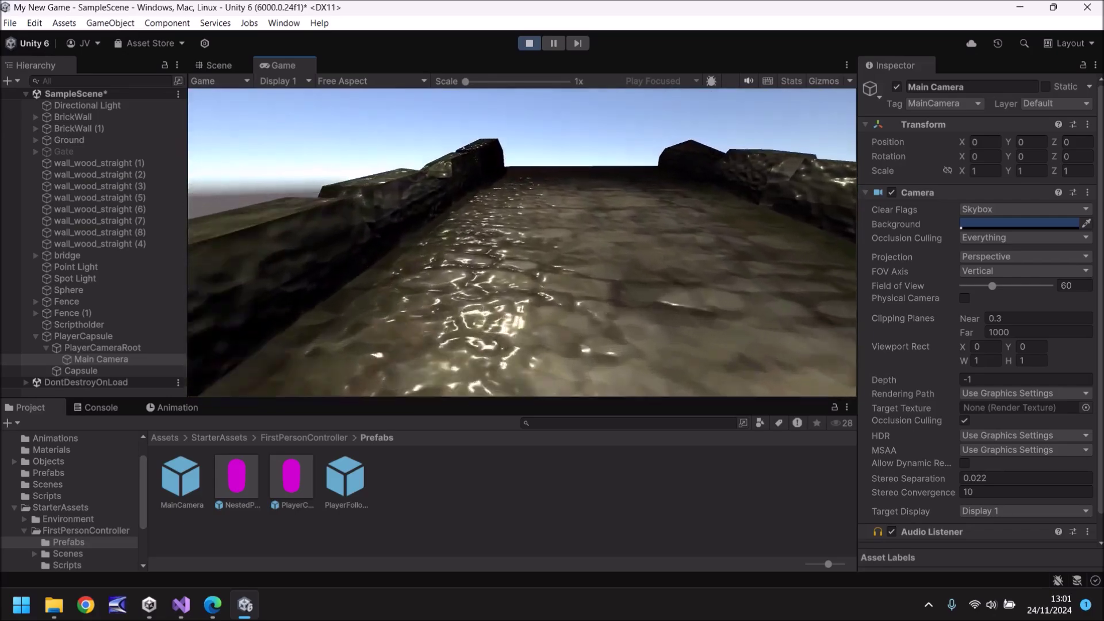
pyautogui.press('w')
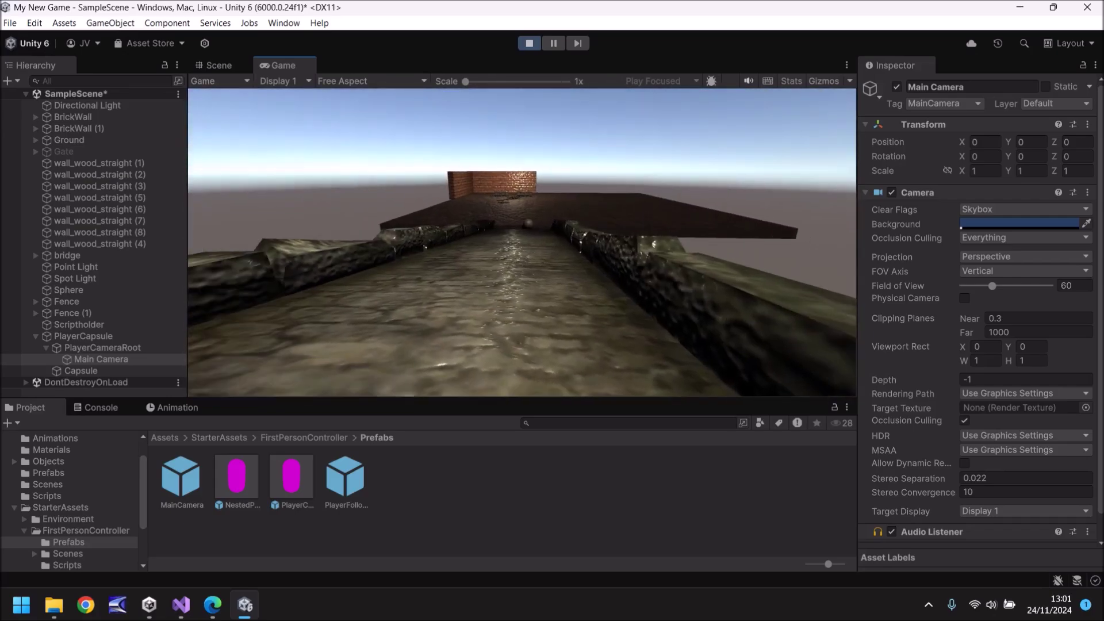
pyautogui.press('w')
pyautogui.hotkey('ctrl', 'p')
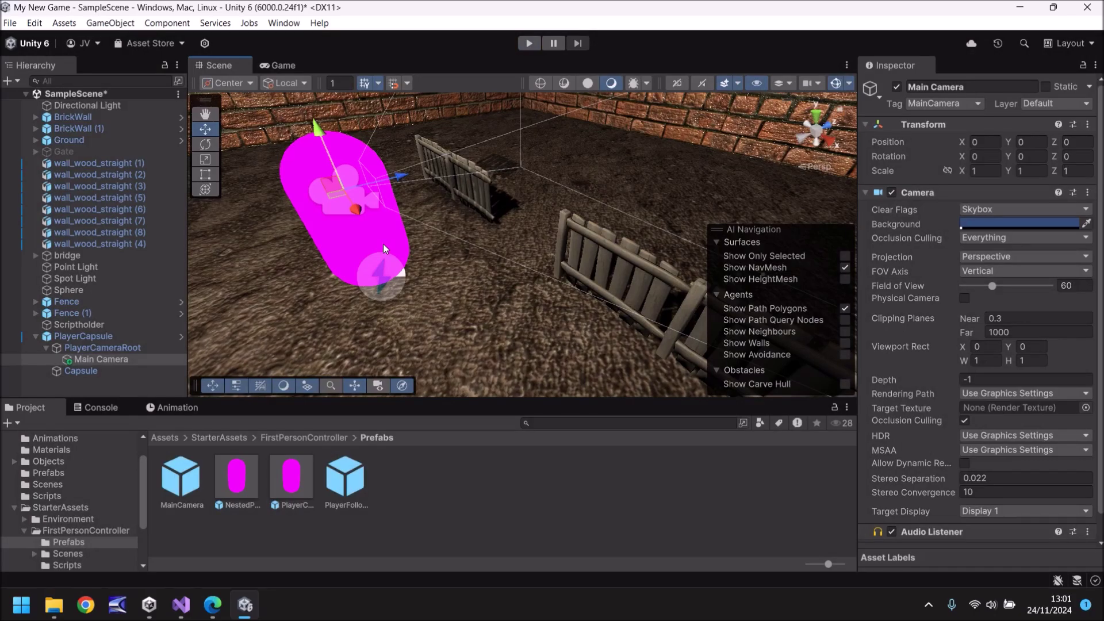
# Play-test walking past the brick wall from the Game view, then select PlayerCapsule.
pyautogui.click(278, 64)
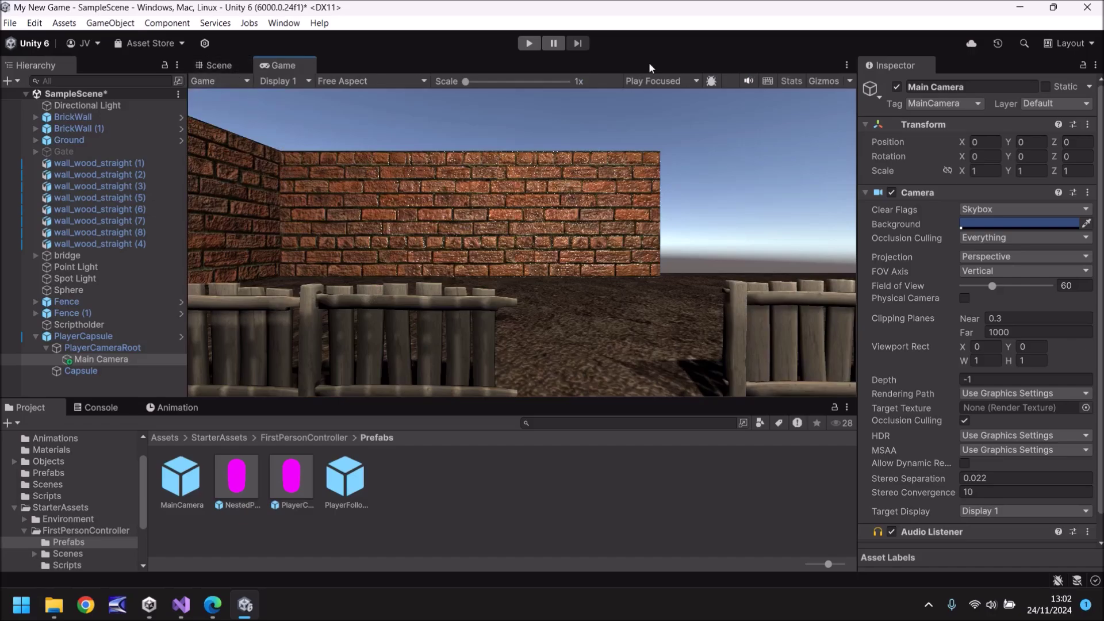
pyautogui.click(530, 43)
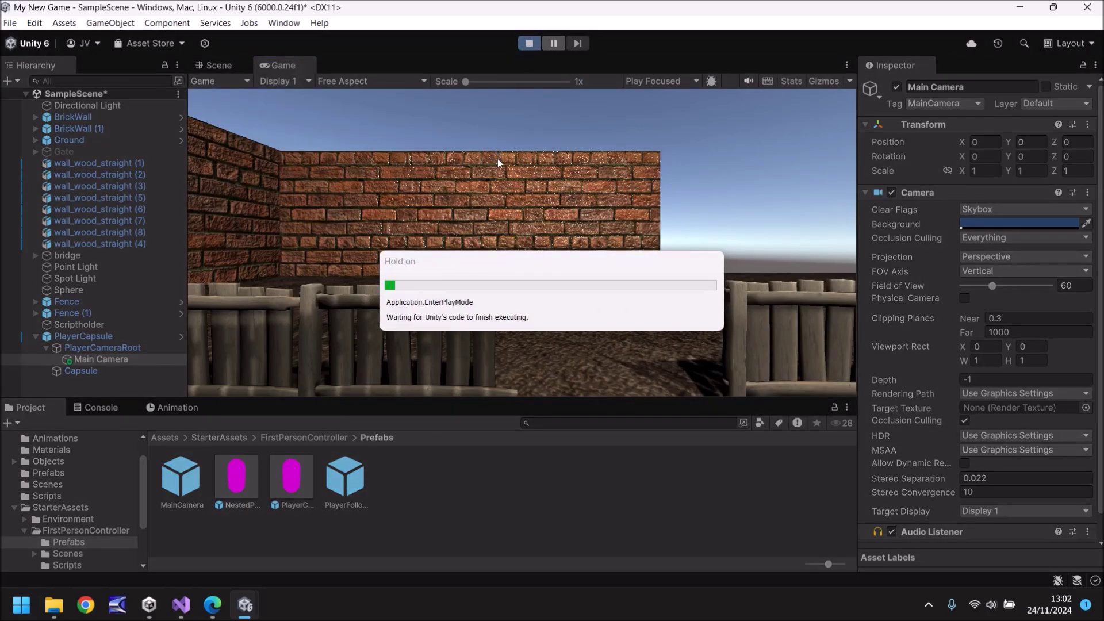
pyautogui.press('w')
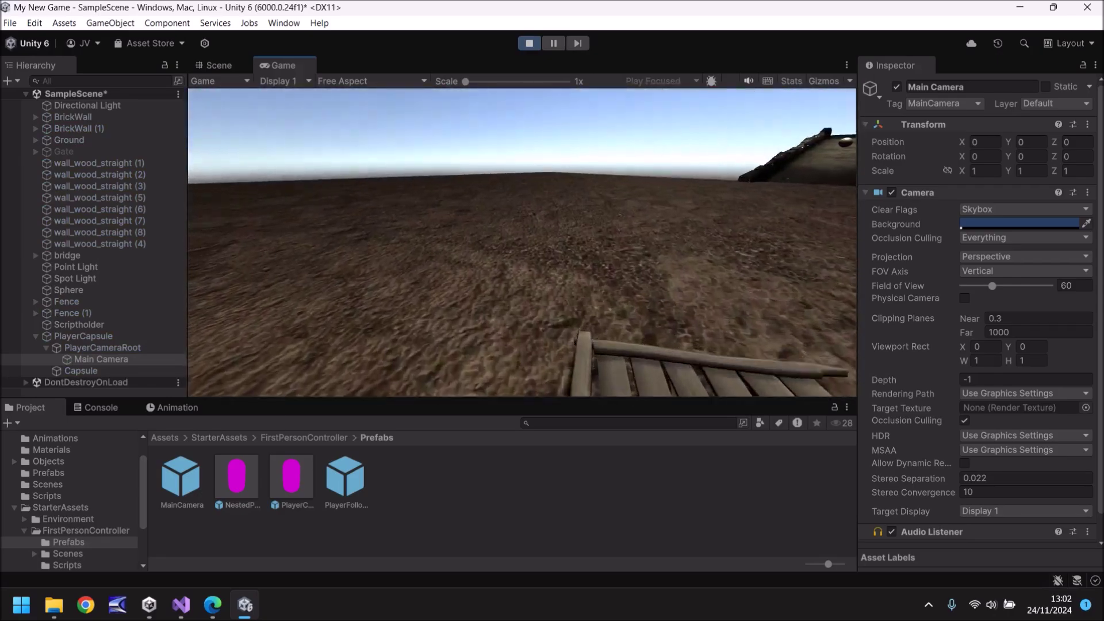
pyautogui.hotkey('ctrl', 'p')
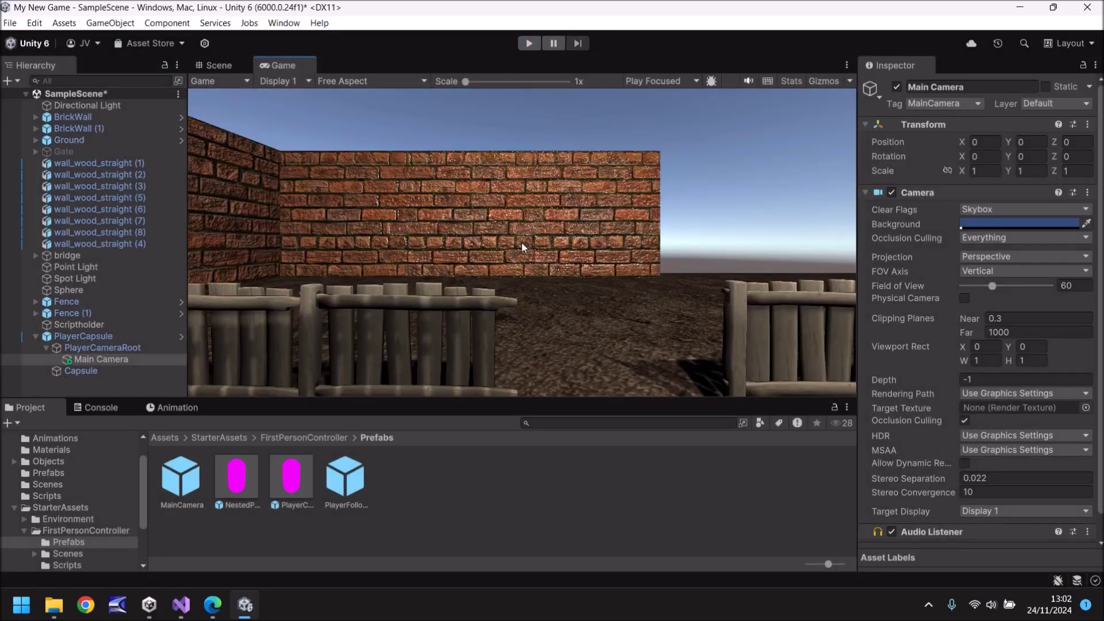
pyautogui.click(82, 337)
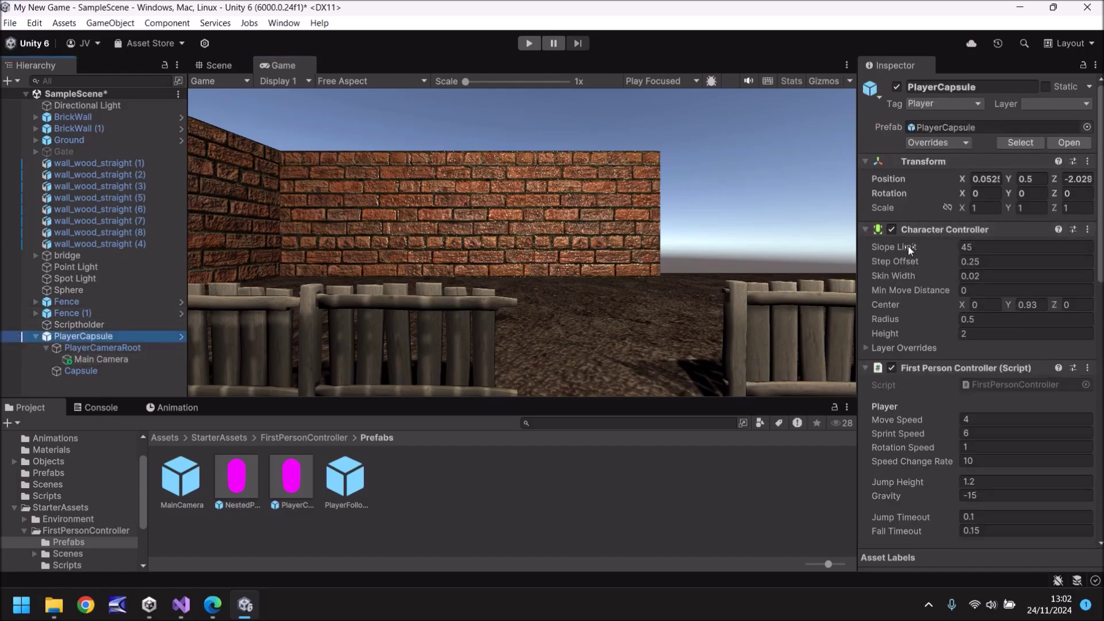
pyautogui.scroll(-2, 909, 259)
pyautogui.scroll(-1, 908, 294)
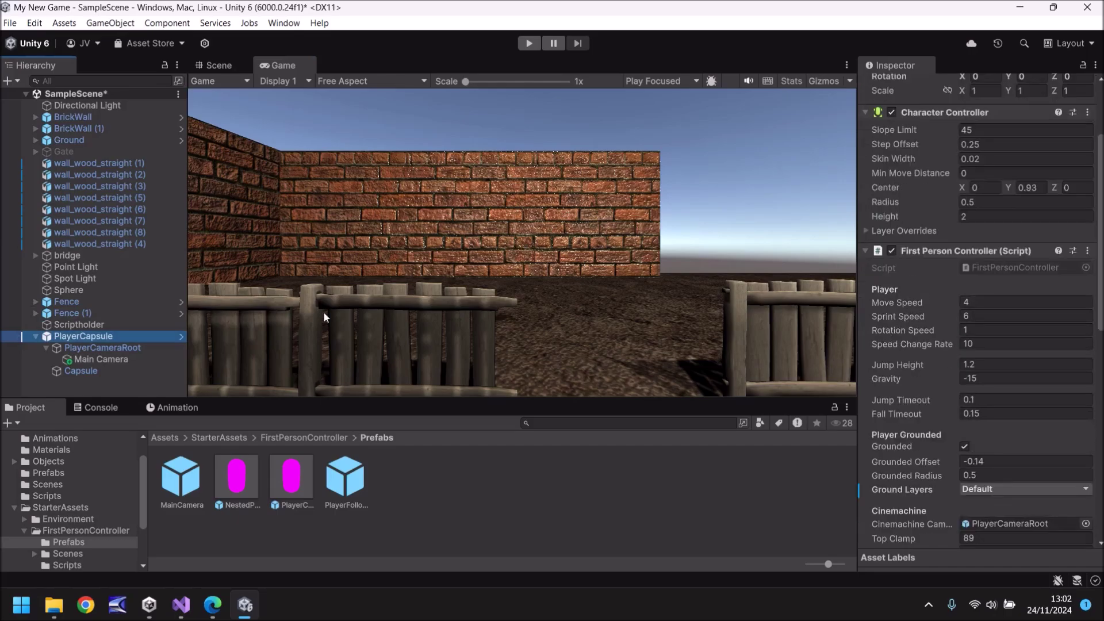
# Switch to the Scene view and re-enter Play mode to test the first-person view.
pyautogui.click(217, 65)
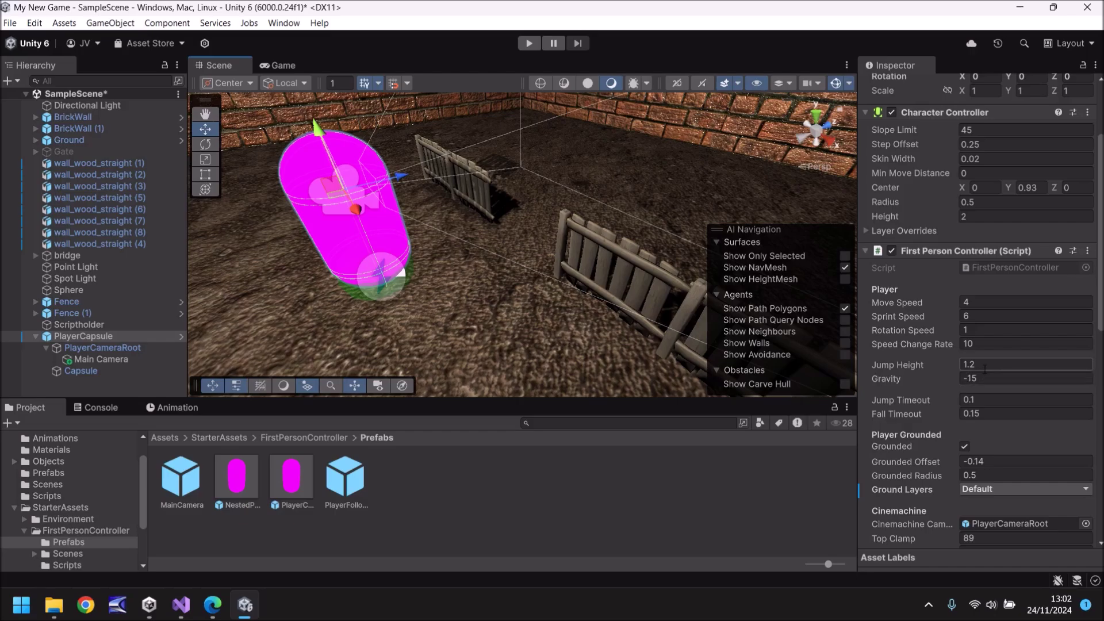
pyautogui.moveTo(992, 365)
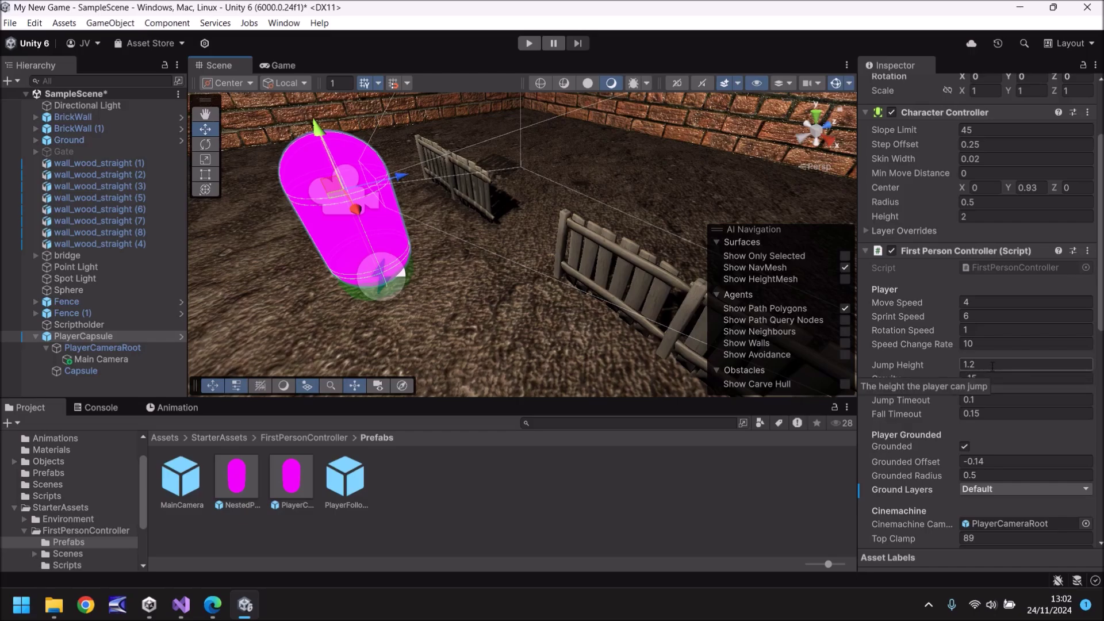
pyautogui.click(529, 42)
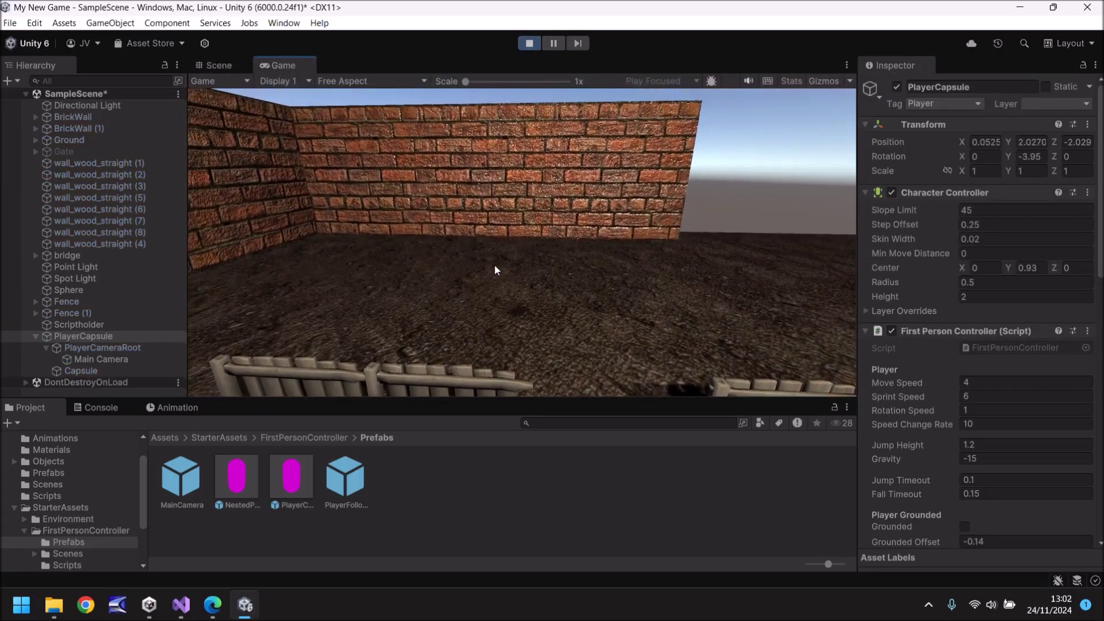
# Set Jump Height to 12 and test high jumps while walking forward.
pyautogui.click(993, 446)
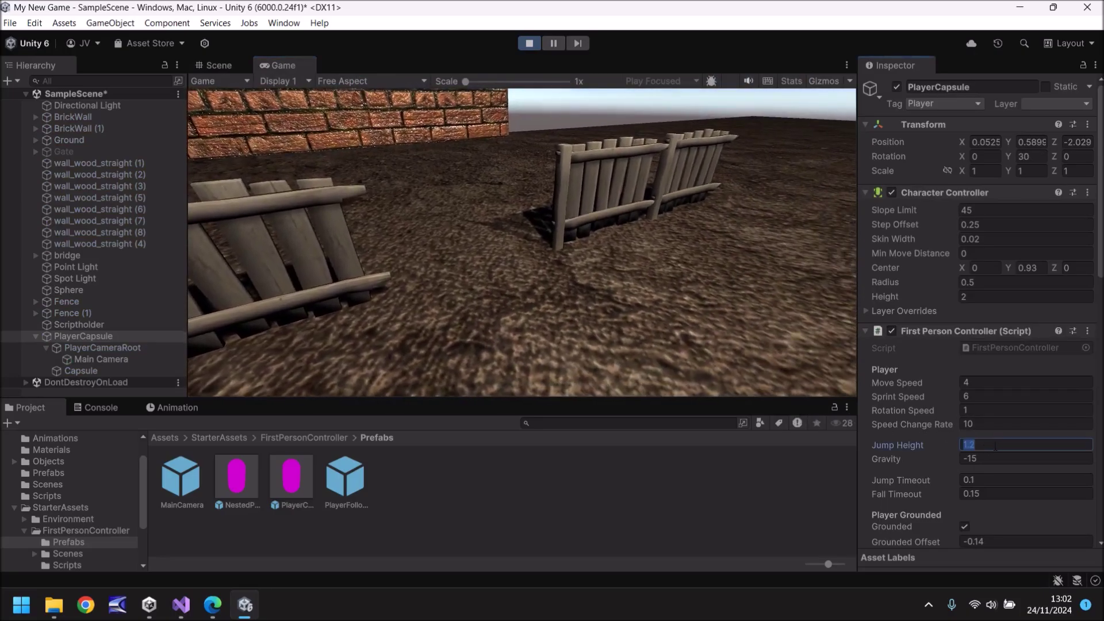
pyautogui.write('12')
pyautogui.click(528, 286)
pyautogui.press('space')
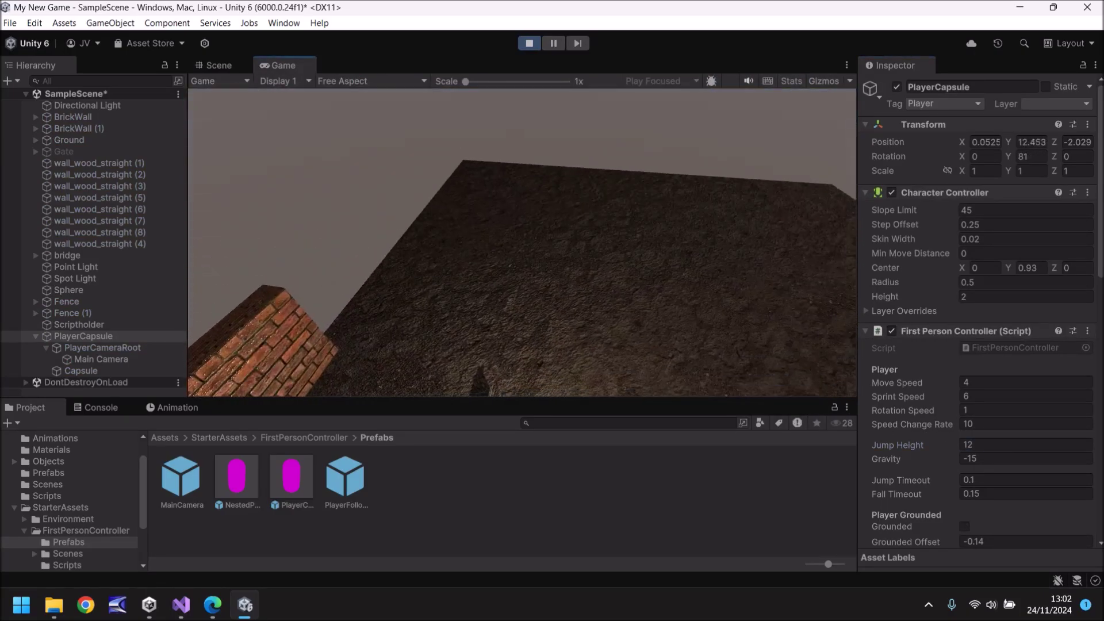
pyautogui.press('space')
pyautogui.press('w')
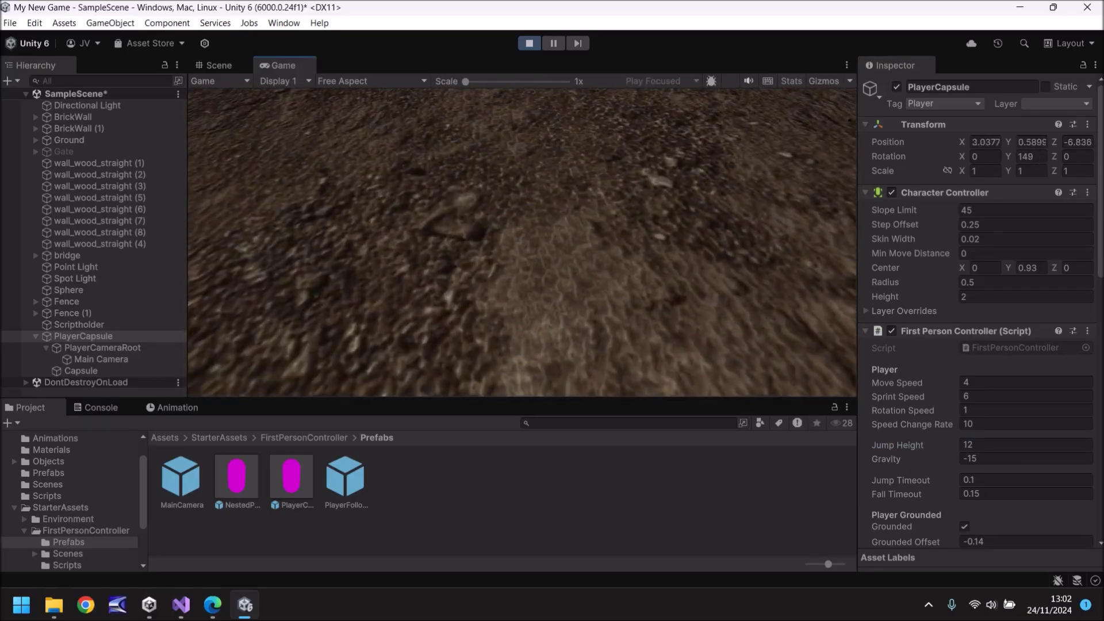
# Lower Gravity to -1, float-jump toward the bridge, then exit Play mode.
pyautogui.click(986, 458)
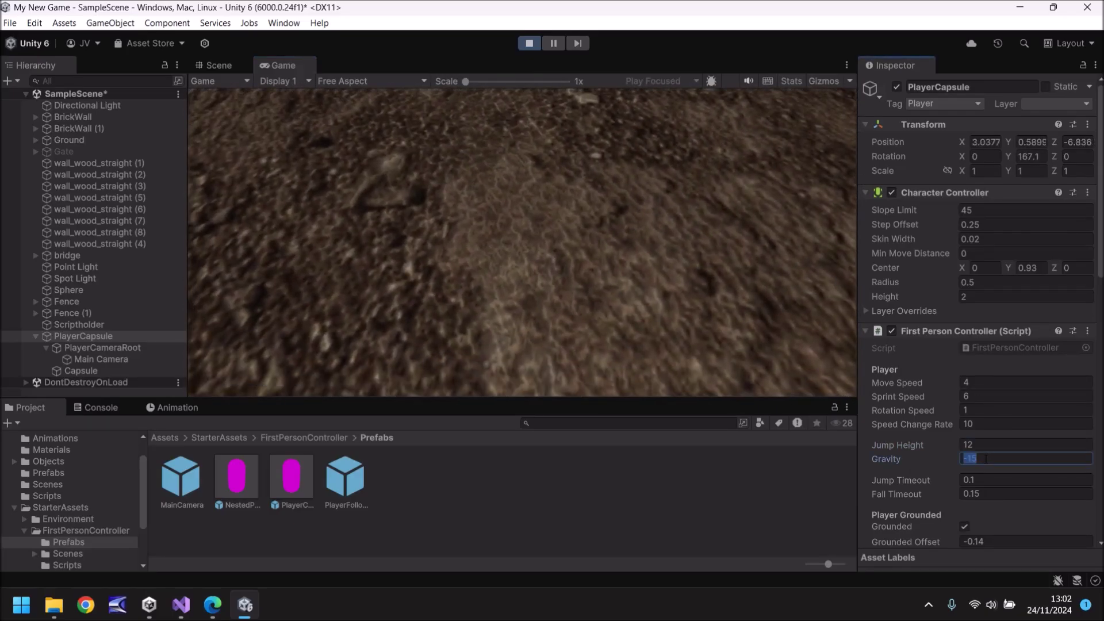
pyautogui.write('-1')
pyautogui.click(660, 319)
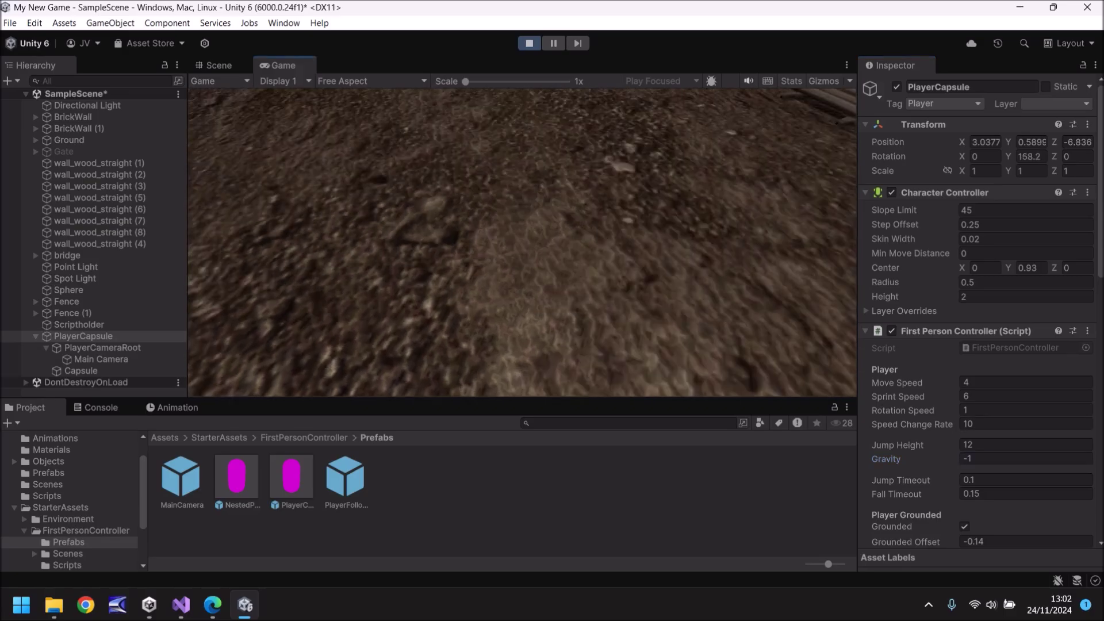
pyautogui.press('space')
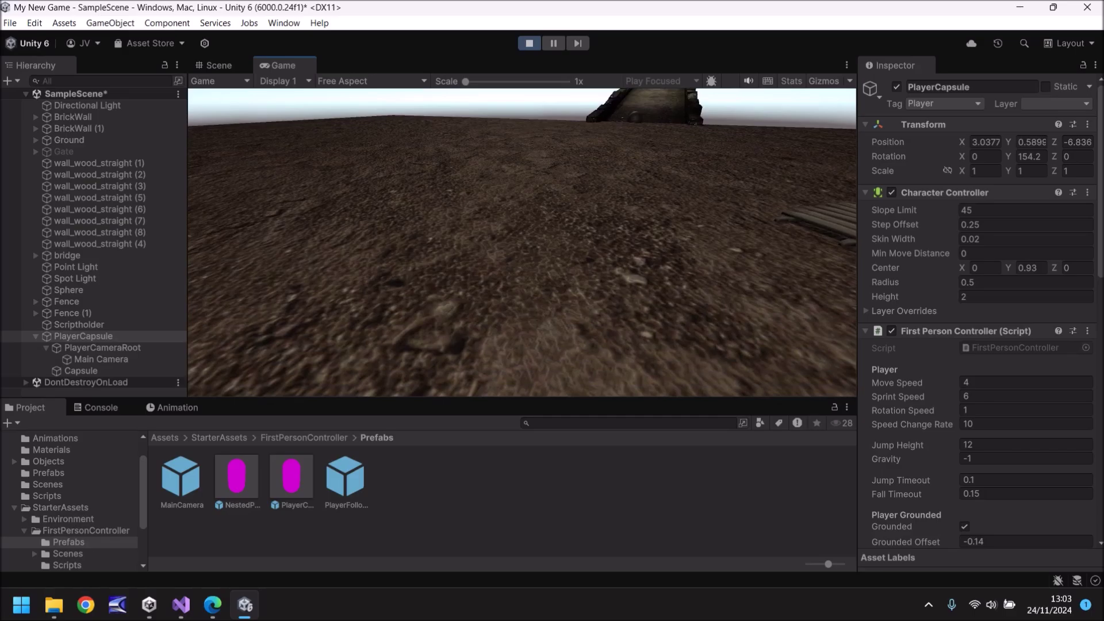
pyautogui.press('w')
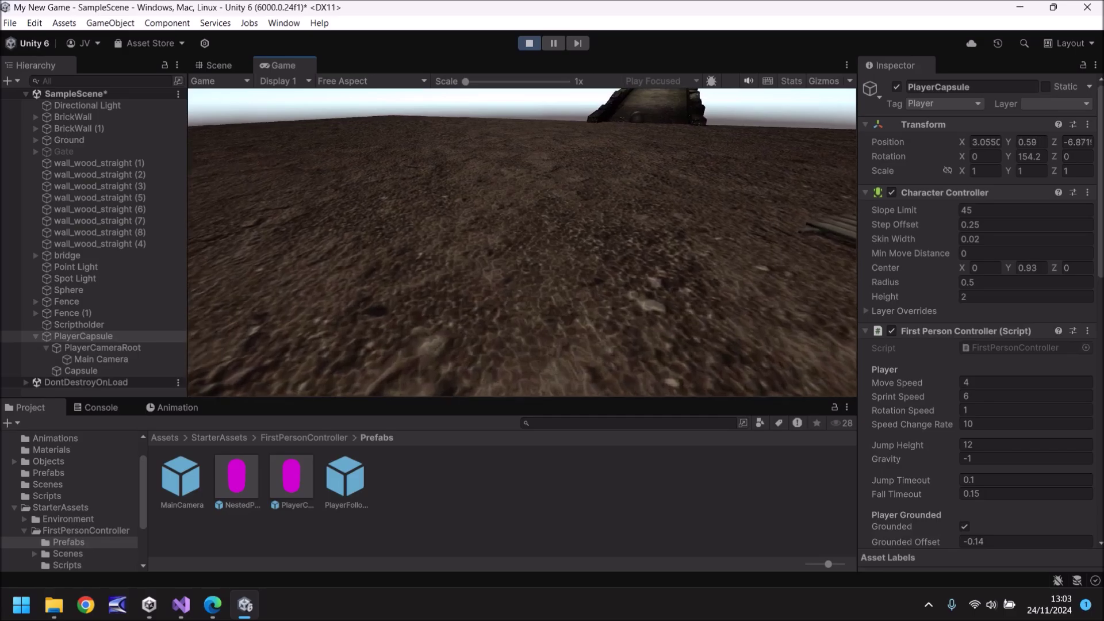
pyautogui.press('space')
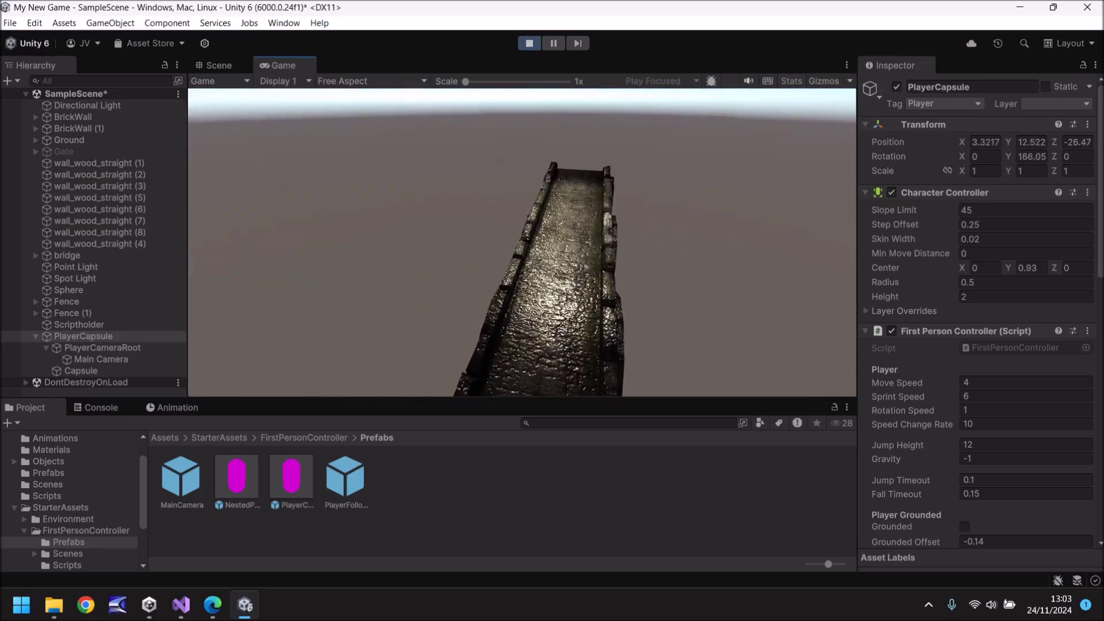
pyautogui.hotkey('ctrl', 'p')
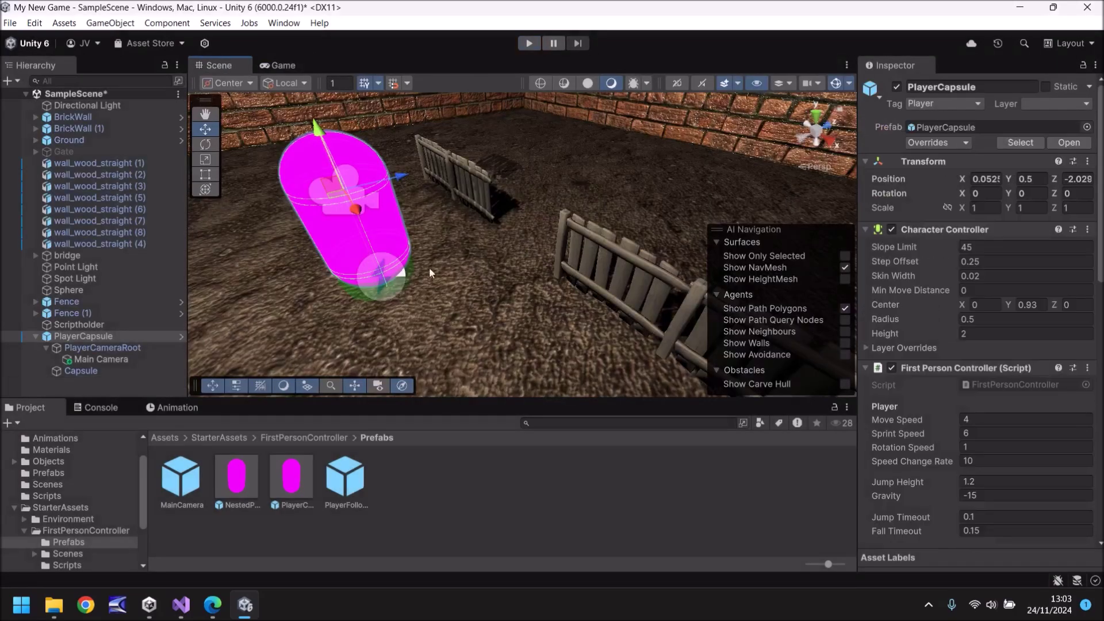